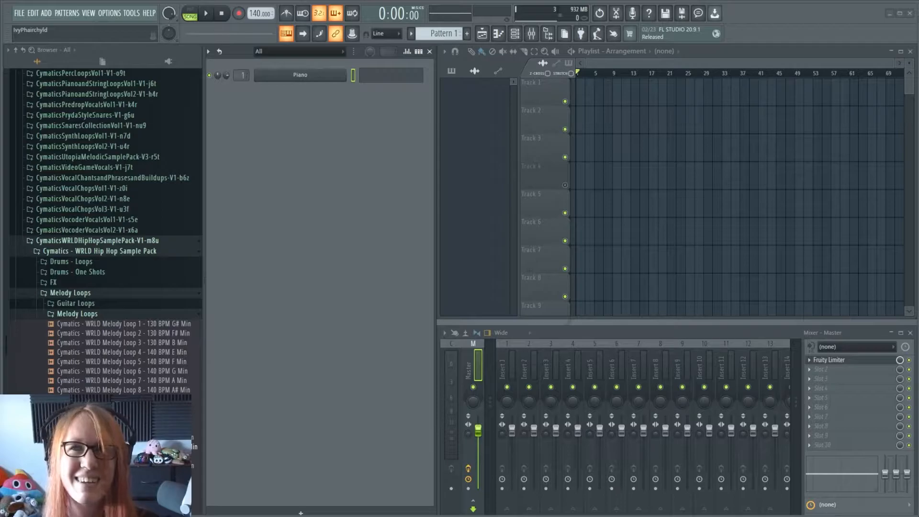
Step: Open the Piano channel's piano roll around the C5 to C6 range and audition notes of the octave
key(ctrl+s)
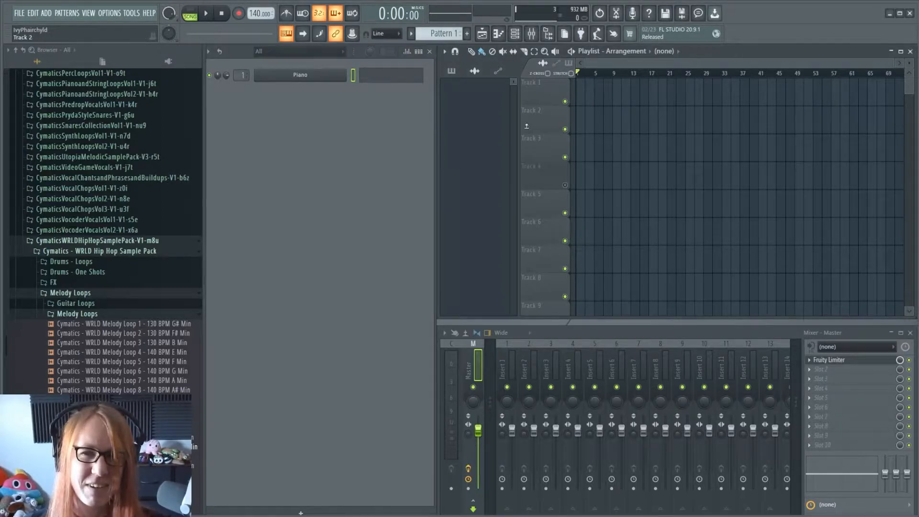
click(371, 78)
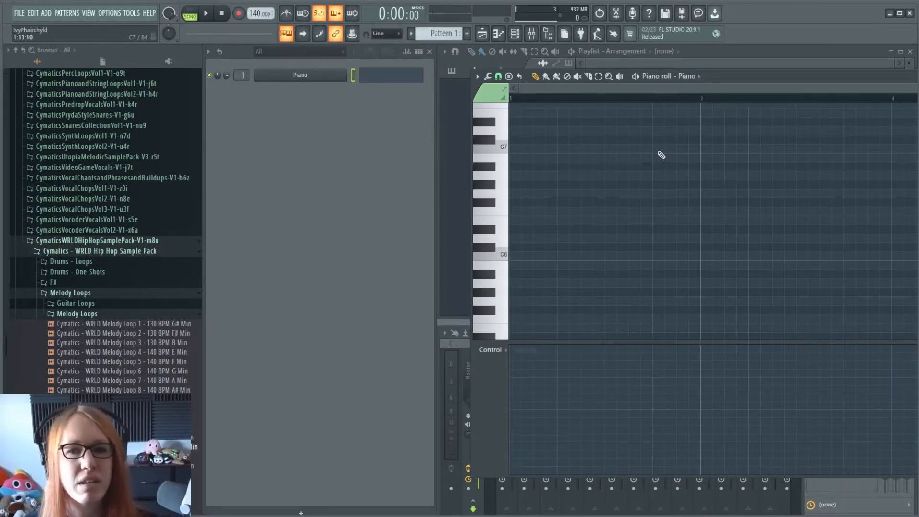
scroll(519, 263, down, 4)
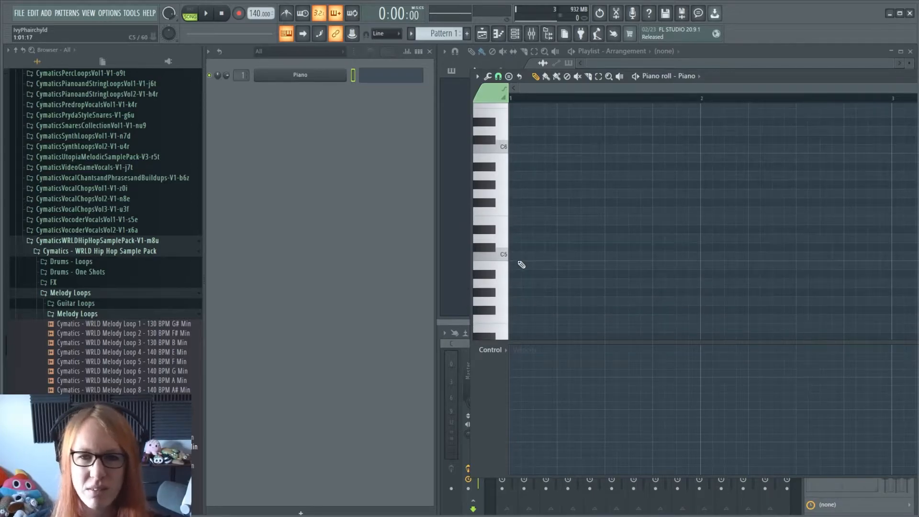
key(z)
key(c)
key(b)
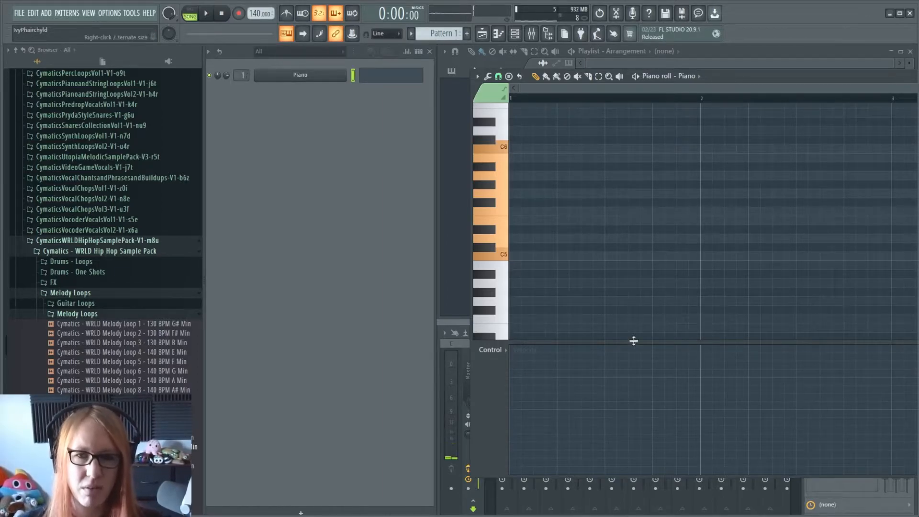
Step: Place the C major scale C5, D5, E5, F5, G5, A5, B5 and C6 as stacked notes at the start of bar 1
click(521, 256)
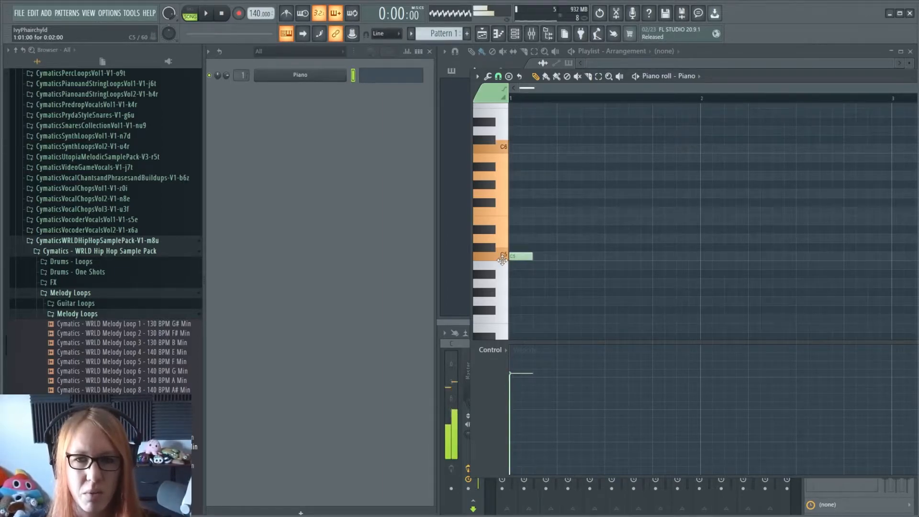
click(521, 238)
click(519, 220)
click(511, 212)
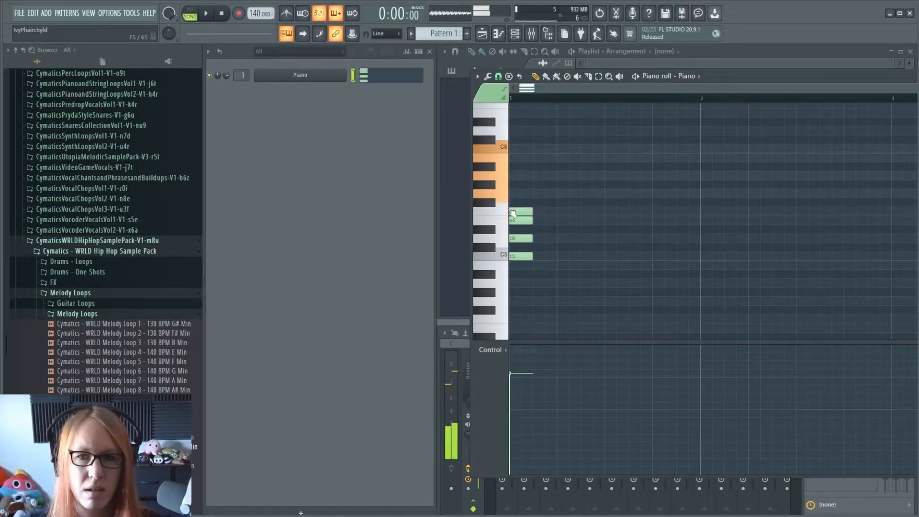
click(519, 194)
click(519, 175)
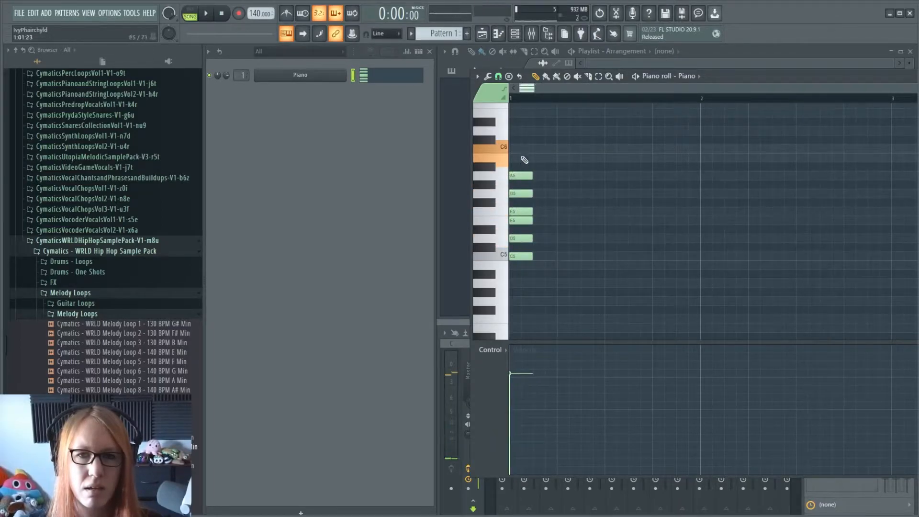
click(519, 157)
click(519, 150)
Step: Lengthen all the scale notes to one full bar and lower their velocity
key(ctrl+a)
drag(532, 193, 699, 192)
click(554, 410)
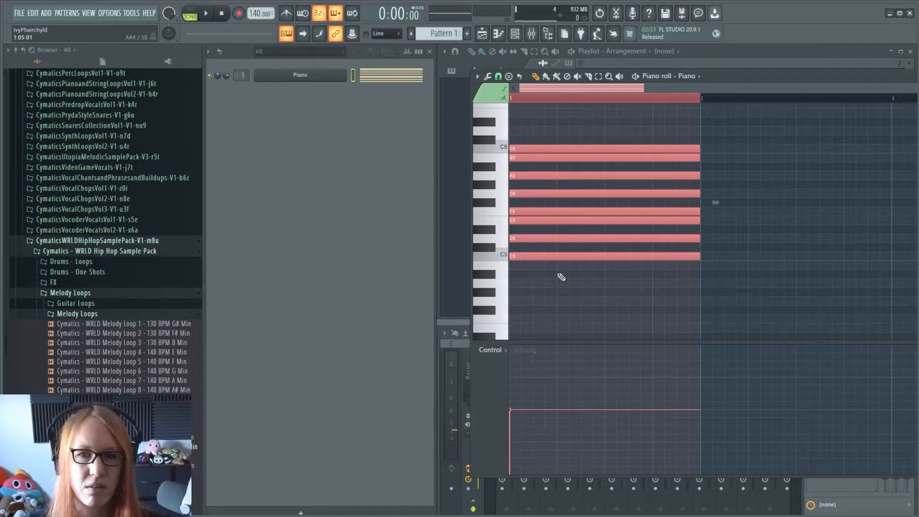
Step: Try transposing the whole scale up to start on C#5 and D5, returning it to C5
mouse_move(527, 254)
mouse_down()
mouse_move(519, 240)
mouse_move(524, 248)
mouse_up()
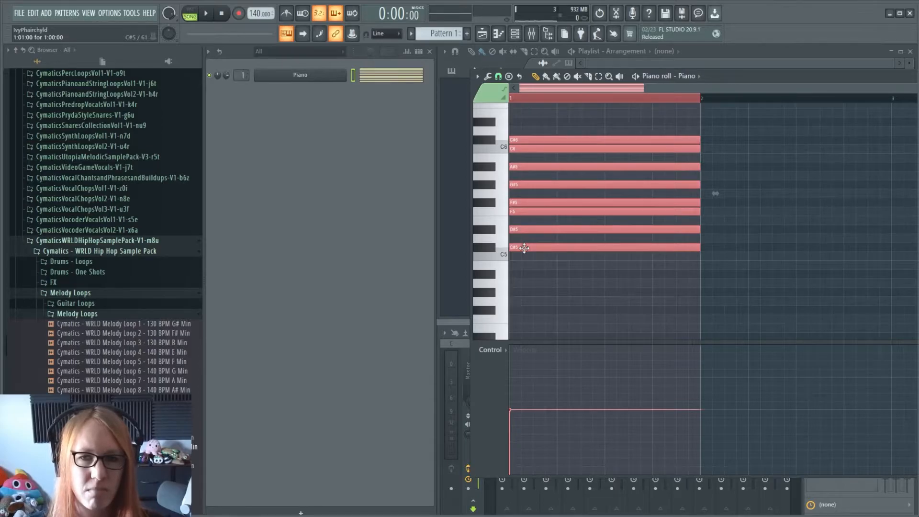
drag(524, 248, 522, 235)
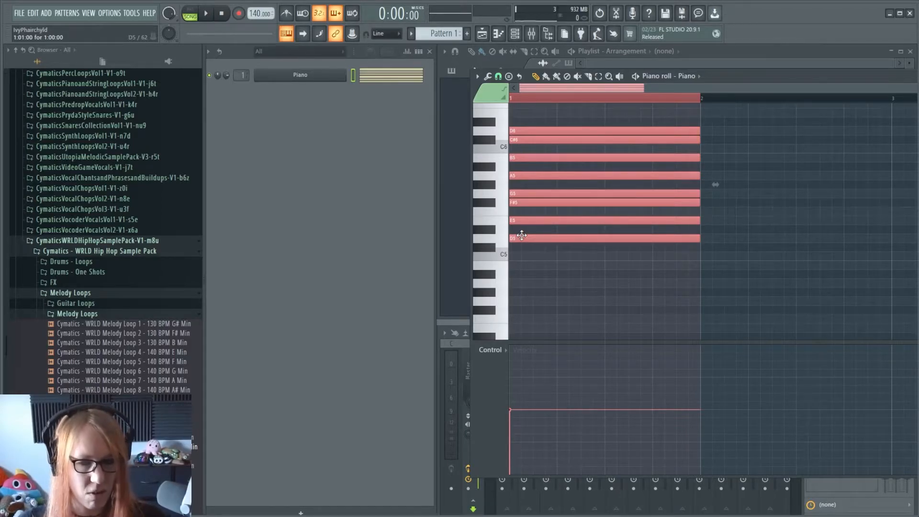
drag(521, 234, 517, 256)
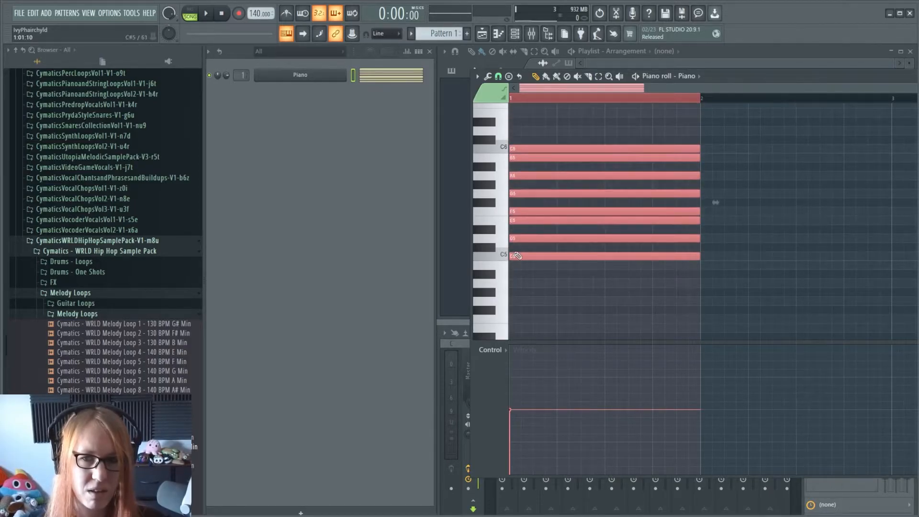
scroll(544, 273, up, 2)
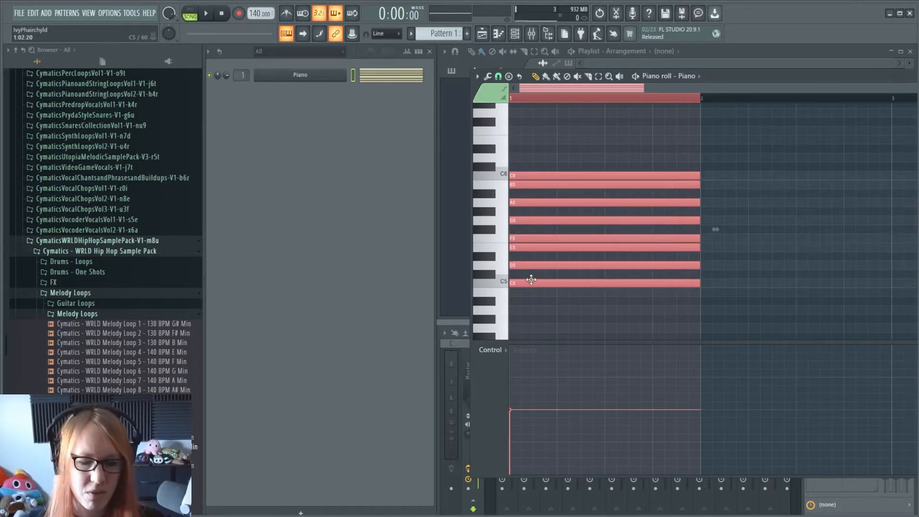
drag(531, 279, 529, 273)
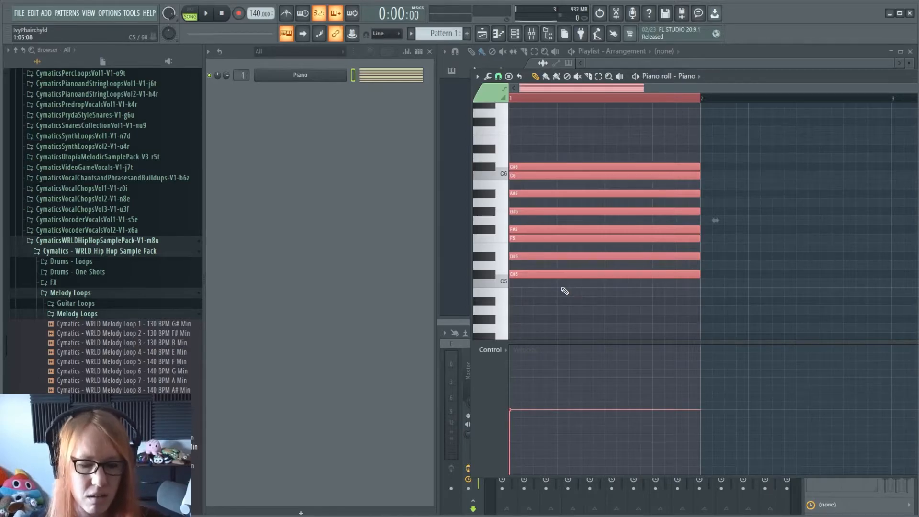
key(Down)
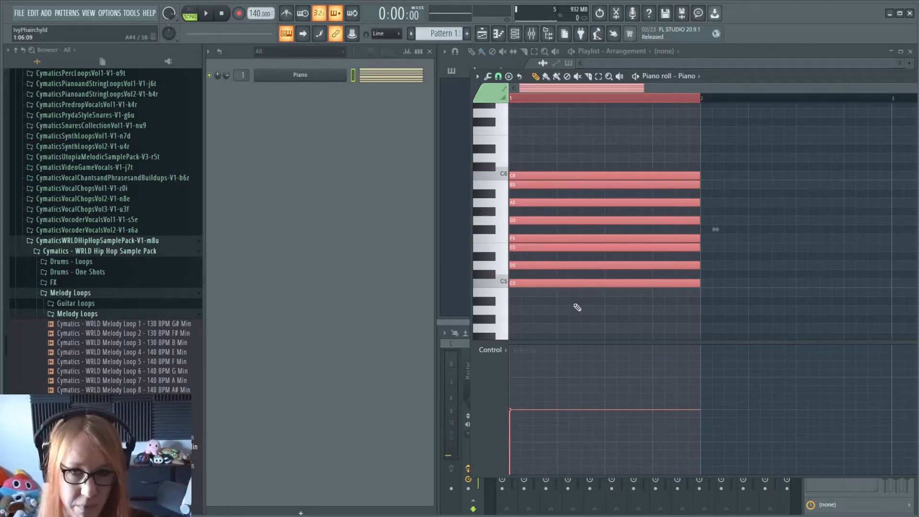
Step: Shorten all the scale notes to half a bar and clear the selection
key(ctrl+d)
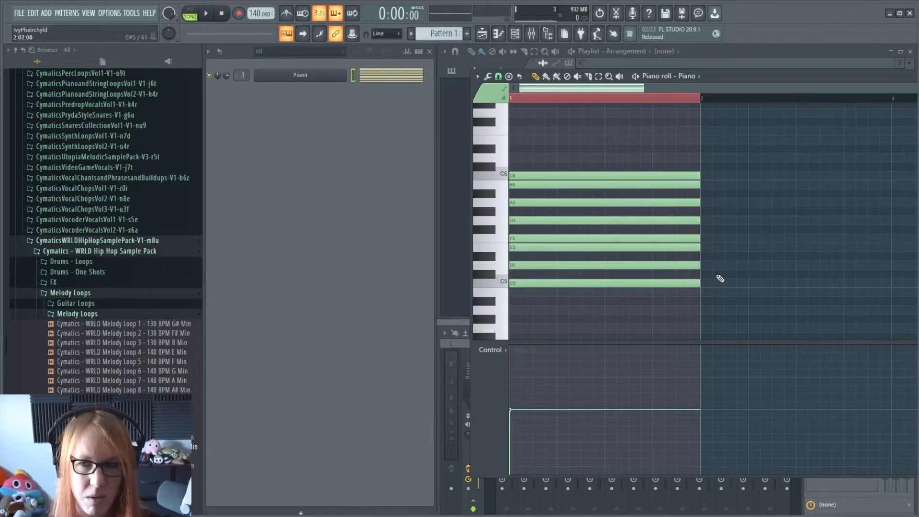
drag(701, 282, 602, 294)
key(ctrl+a)
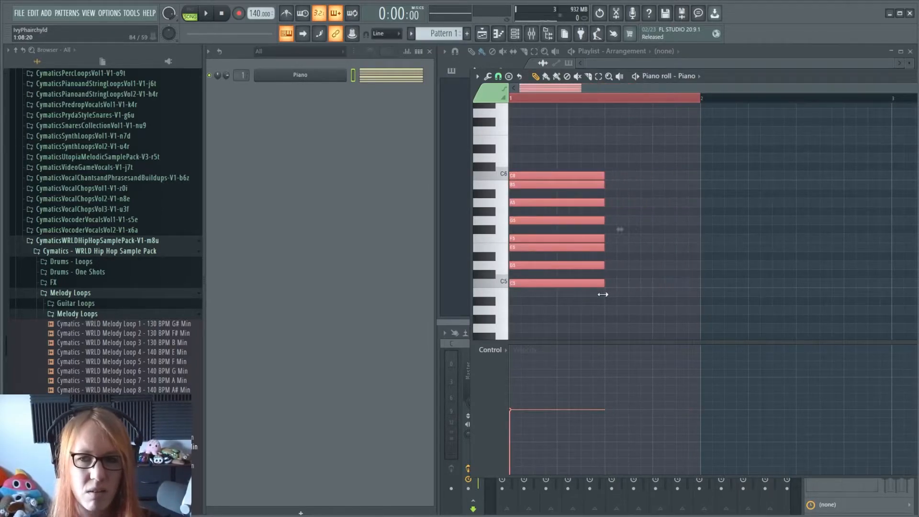
click(640, 287)
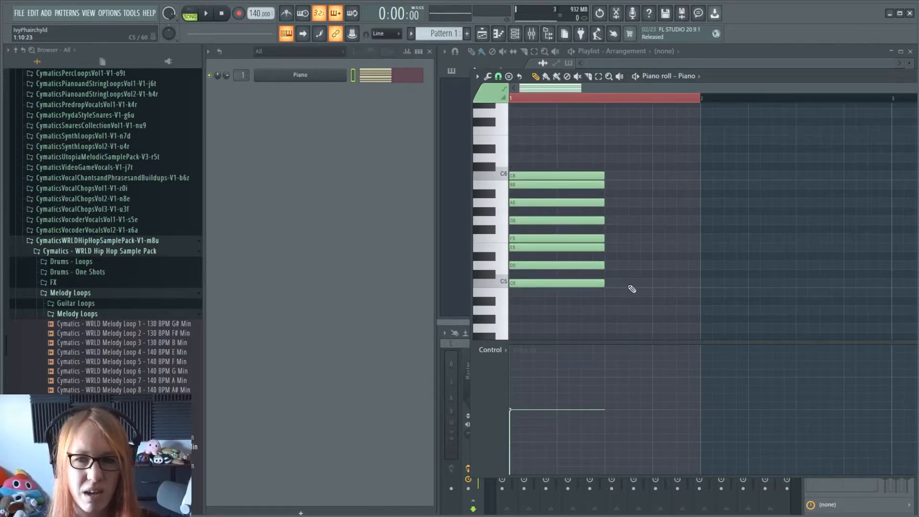
Step: Add a C major chord of C5, E5 and G5 in the second half of bar 1
drag(629, 287, 599, 286)
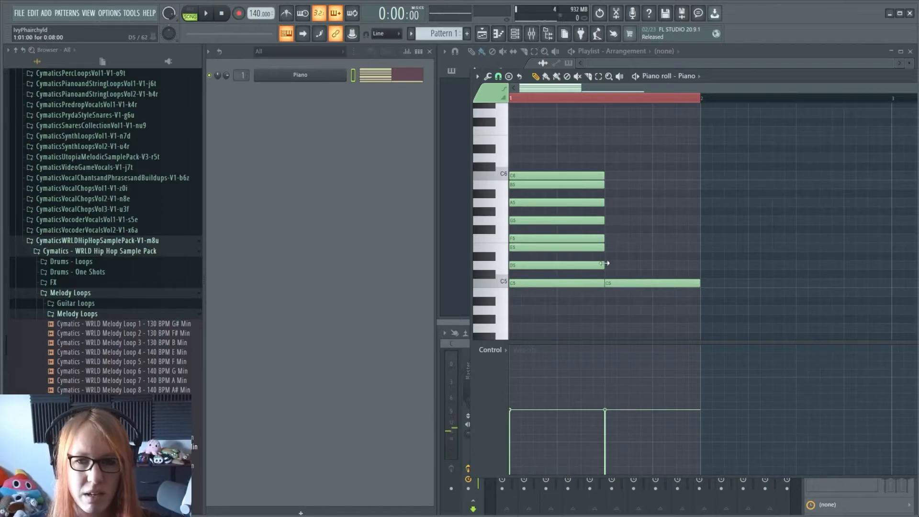
click(610, 247)
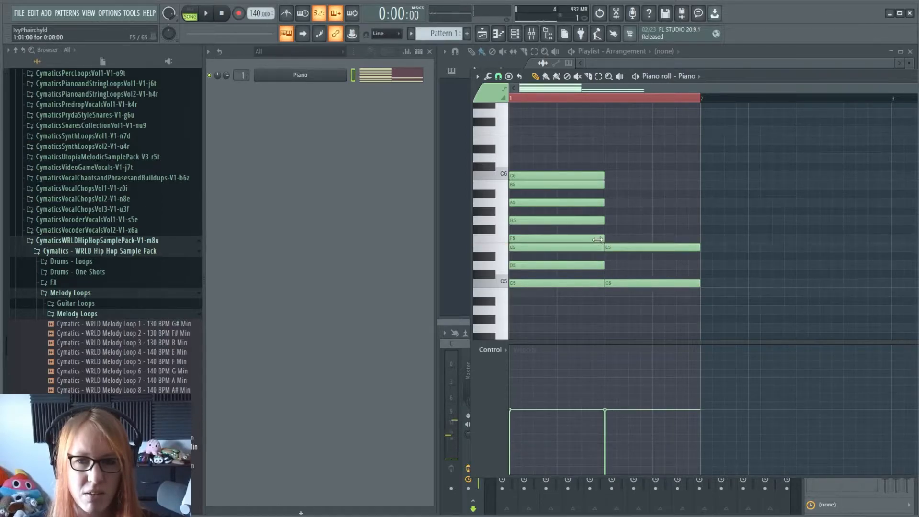
click(610, 220)
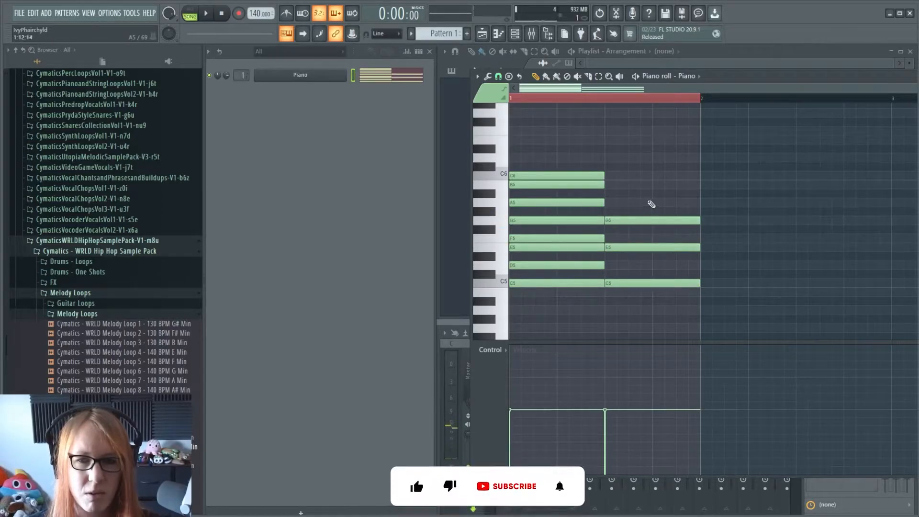
drag(652, 203, 660, 331)
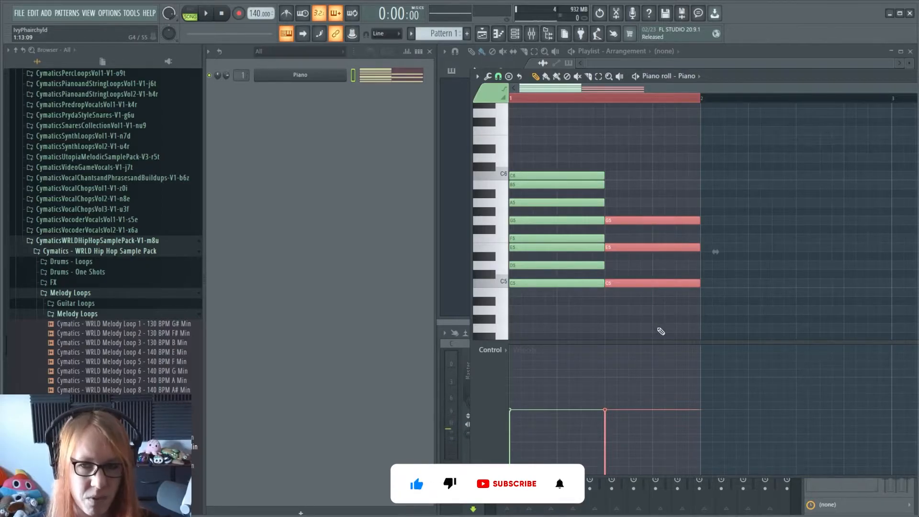
click(708, 264)
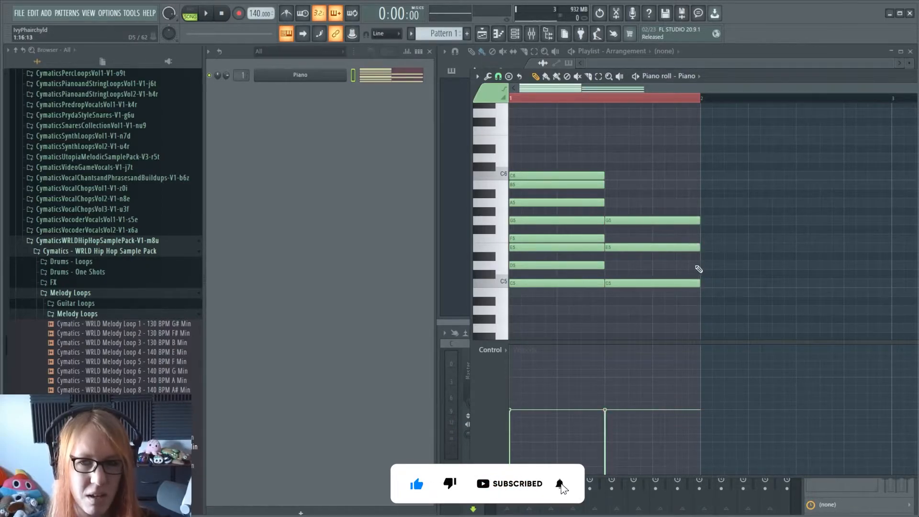
Step: Add a D5, F5, A5 chord at the start of bar 2 and transpose it down to a C minor chord
click(704, 265)
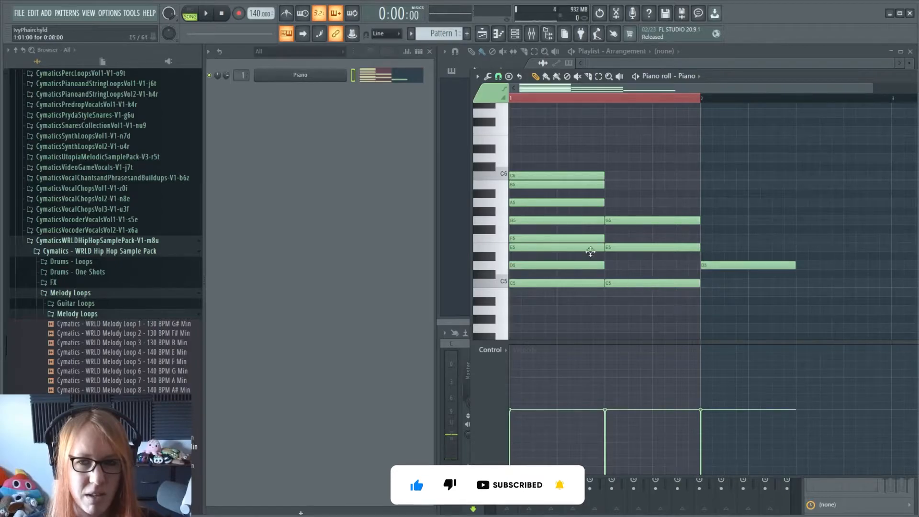
click(702, 239)
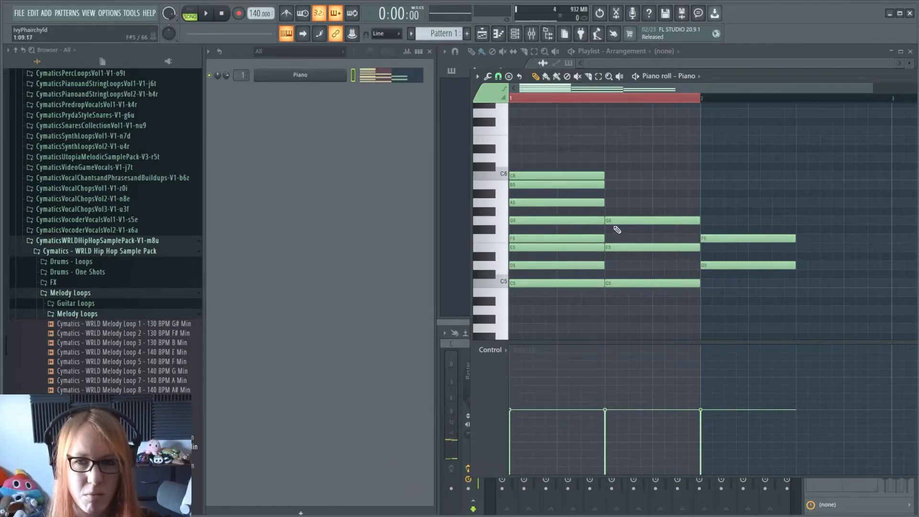
click(704, 203)
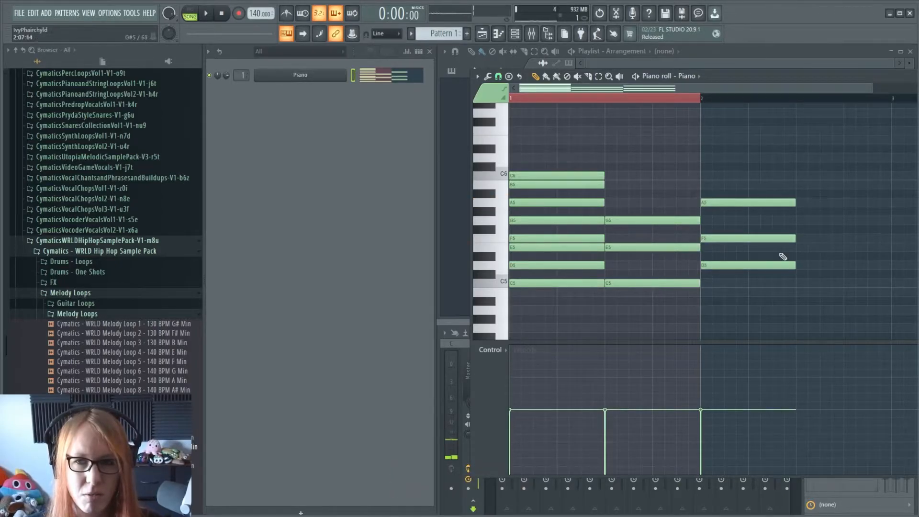
drag(764, 144, 794, 316)
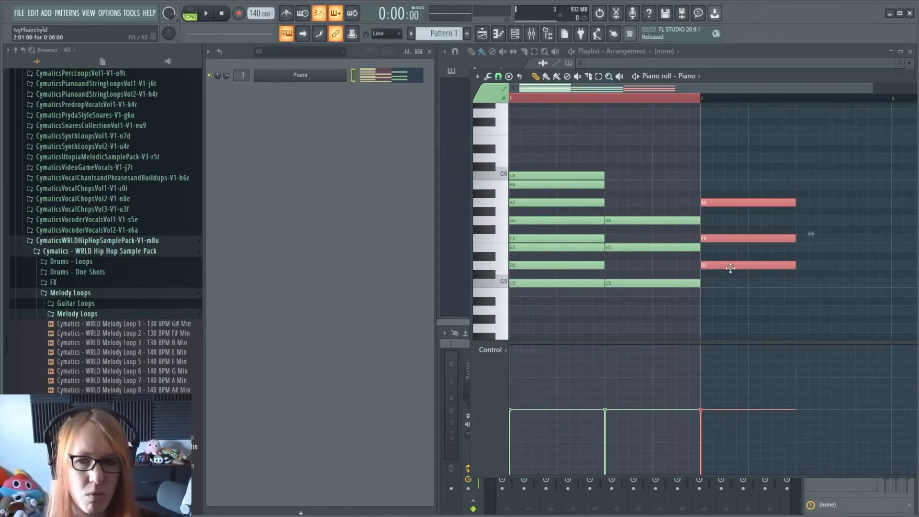
drag(729, 268, 730, 289)
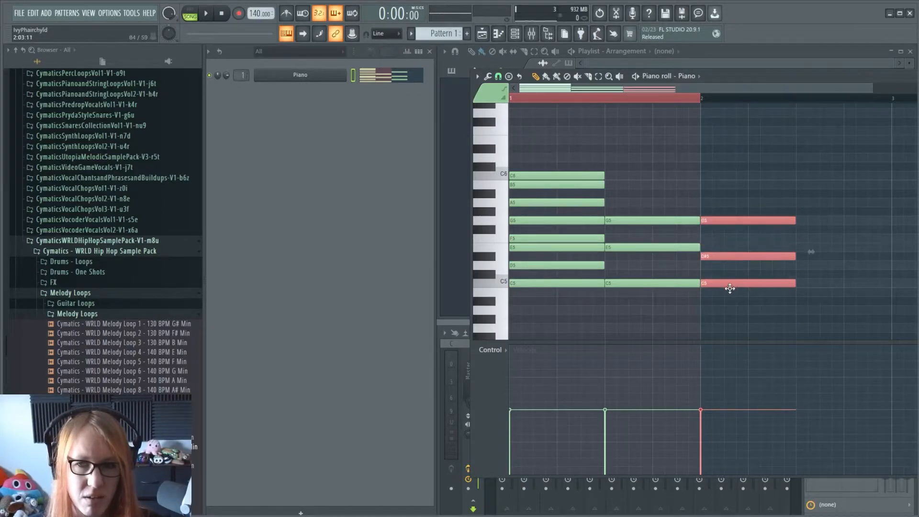
Step: Examine the C major and C minor chords against the scale notes, comparing their roots and thirds
drag(670, 342, 779, 174)
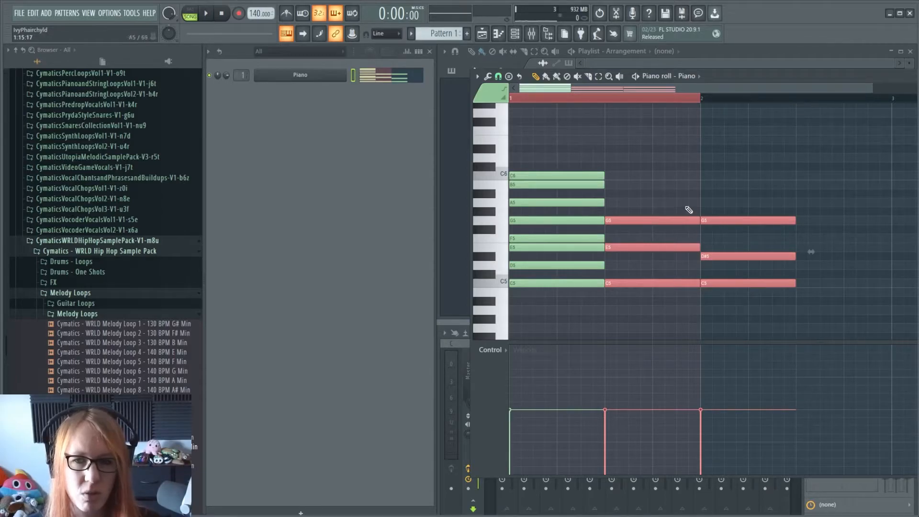
click(668, 303)
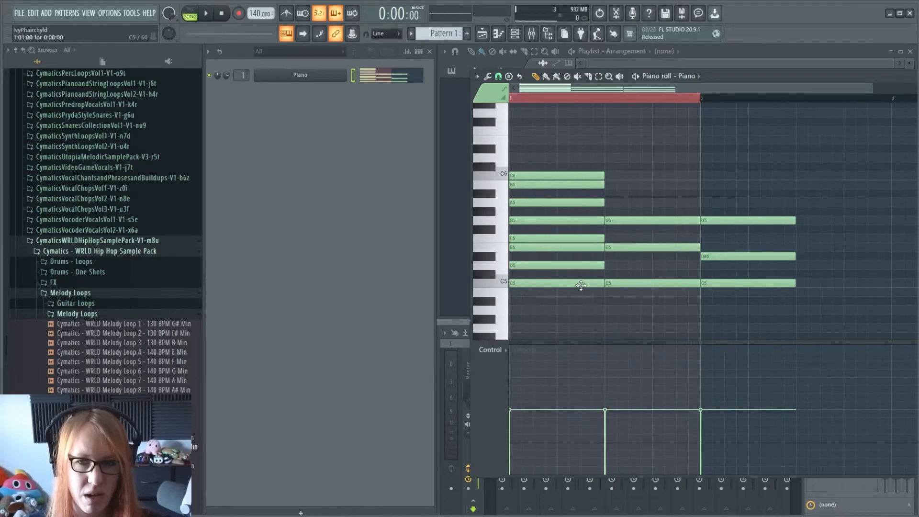
click(580, 284)
click(573, 264)
drag(574, 259, 550, 176)
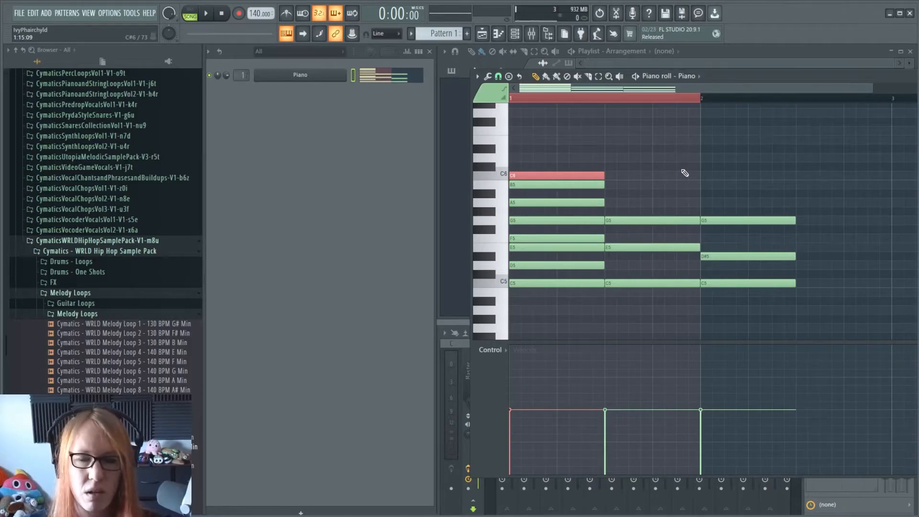
drag(665, 321, 640, 240)
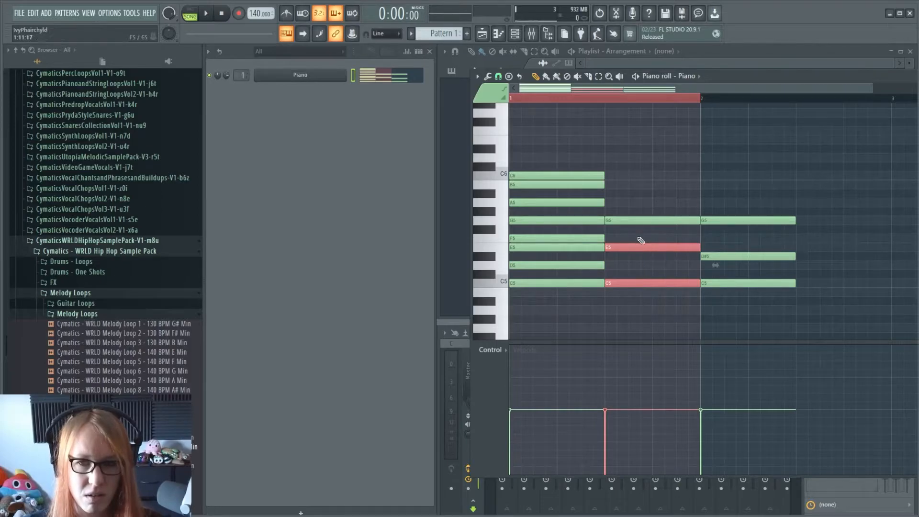
drag(743, 322, 741, 256)
click(634, 262)
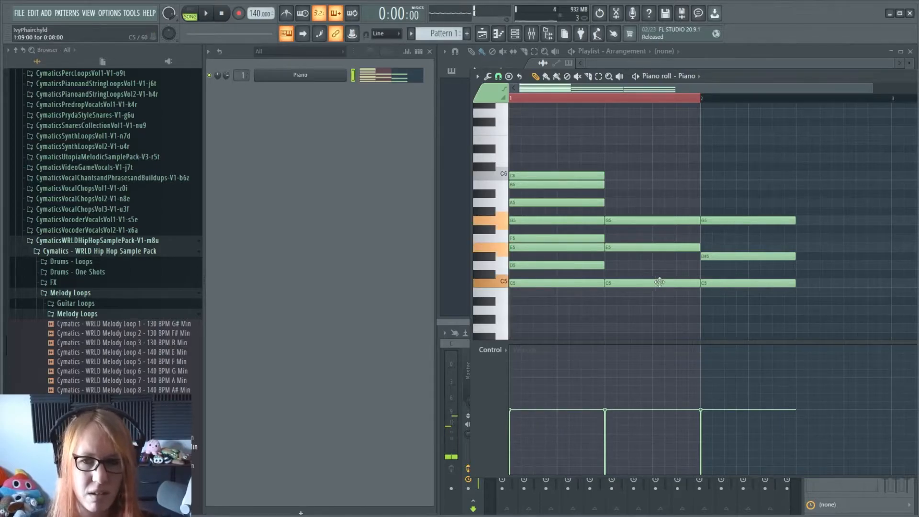
Step: Compare the lower and upper note intervals of the two chords and their shared G5 fifth
drag(696, 325, 666, 244)
drag(785, 322, 704, 243)
drag(663, 314, 630, 243)
drag(758, 342, 716, 363)
drag(727, 313, 722, 243)
drag(654, 205, 733, 233)
drag(675, 181, 715, 230)
click(764, 184)
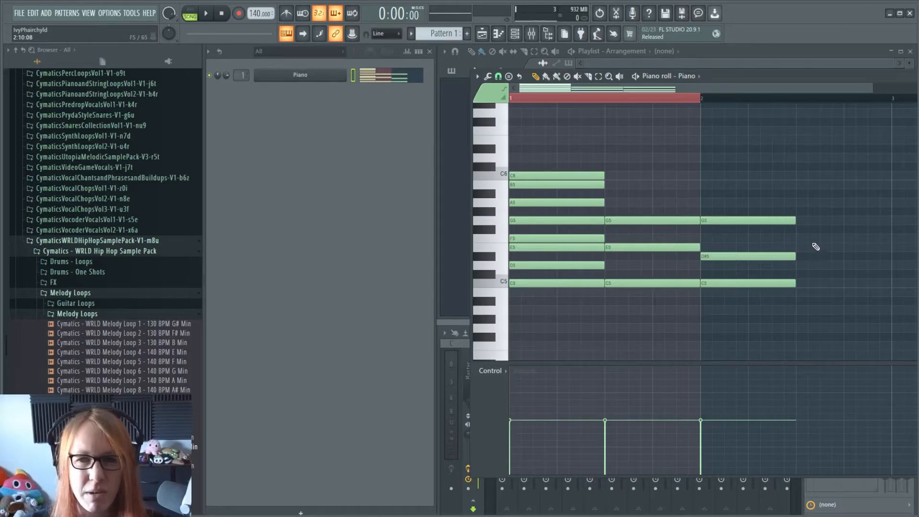
drag(812, 234, 617, 309)
ctrl+click(649, 187)
drag(649, 188, 765, 227)
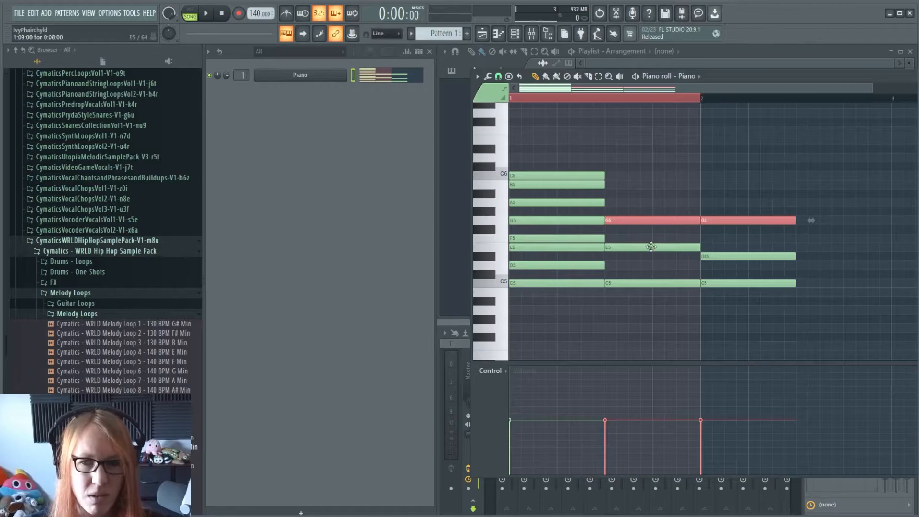
click(668, 232)
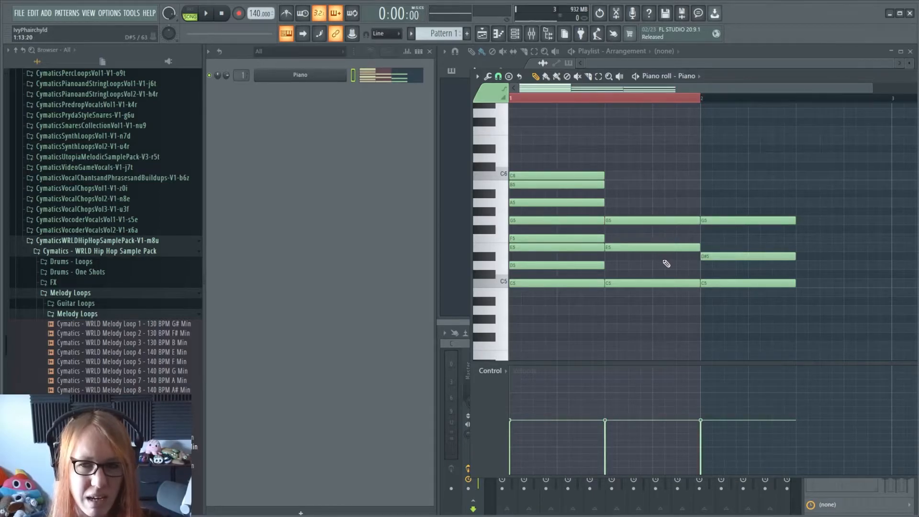
Step: Highlight the G5 fifths and the upper notes of the C major and C minor chords to compare their intervals
drag(646, 199, 721, 232)
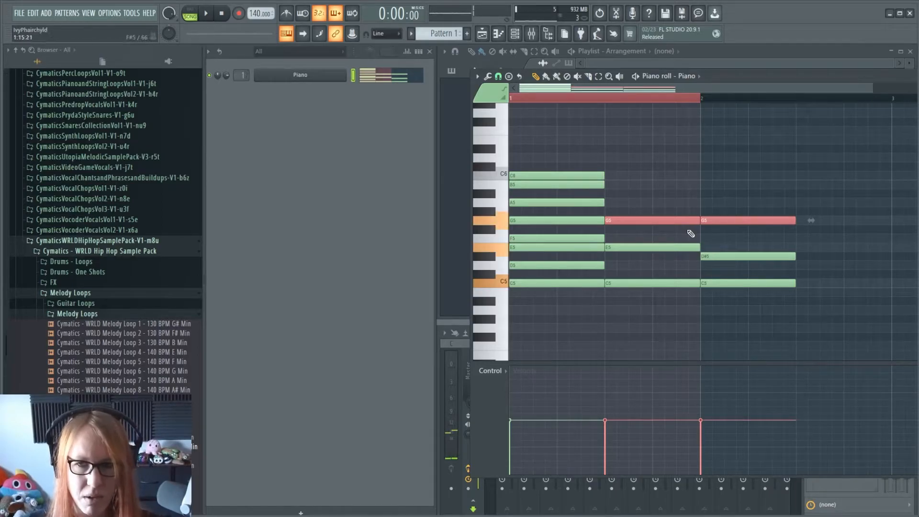
drag(678, 199, 665, 249)
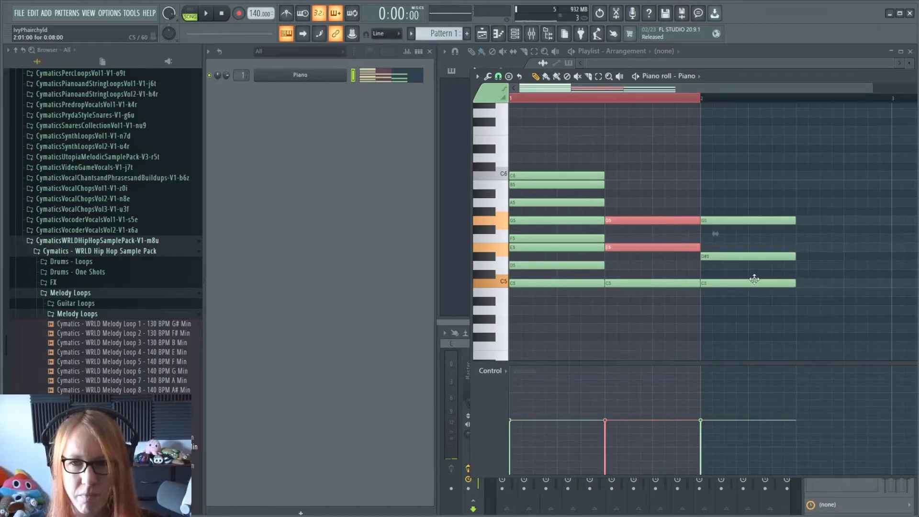
ctrl+click(736, 305)
drag(735, 305, 728, 244)
drag(832, 244, 727, 254)
click(889, 257)
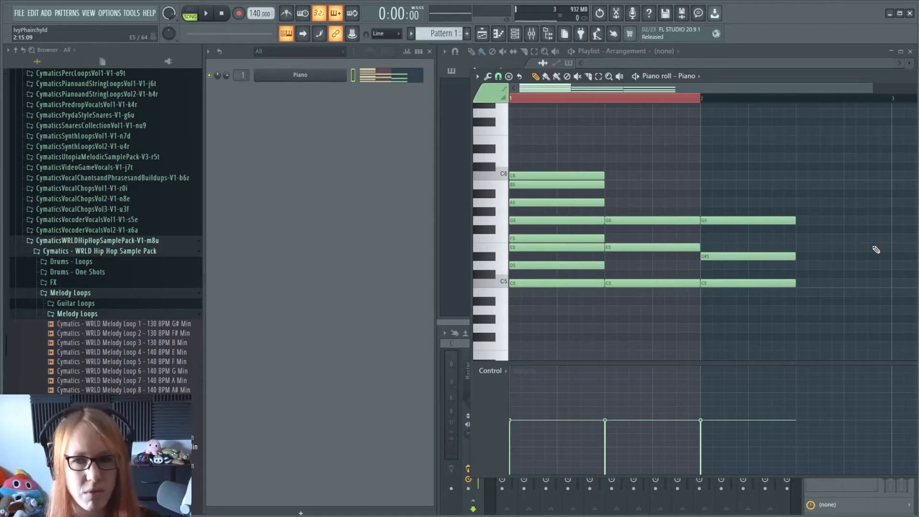
Step: Duplicate the C minor chord into the second half of bar 2 and turn it into C5, D#5 and F#5
drag(750, 300, 729, 258)
key(ctrl+b)
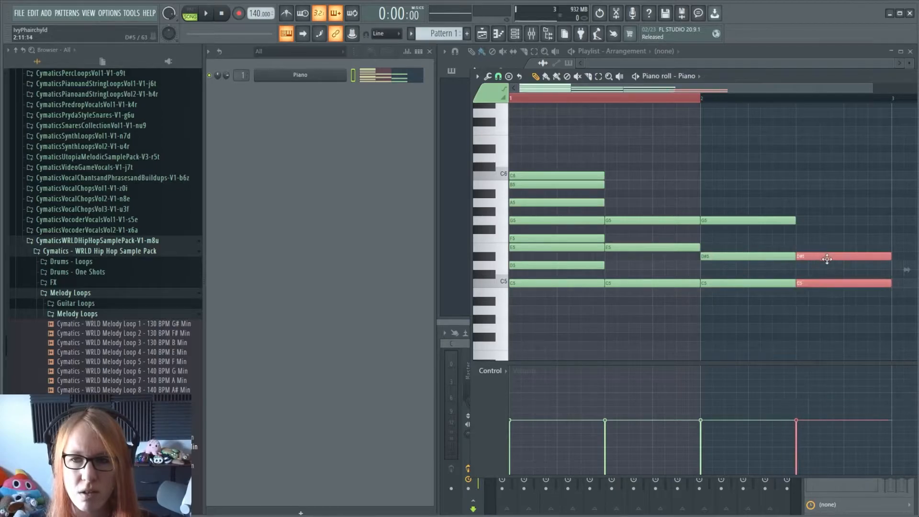
drag(820, 259, 816, 228)
scroll(827, 199, down, 3)
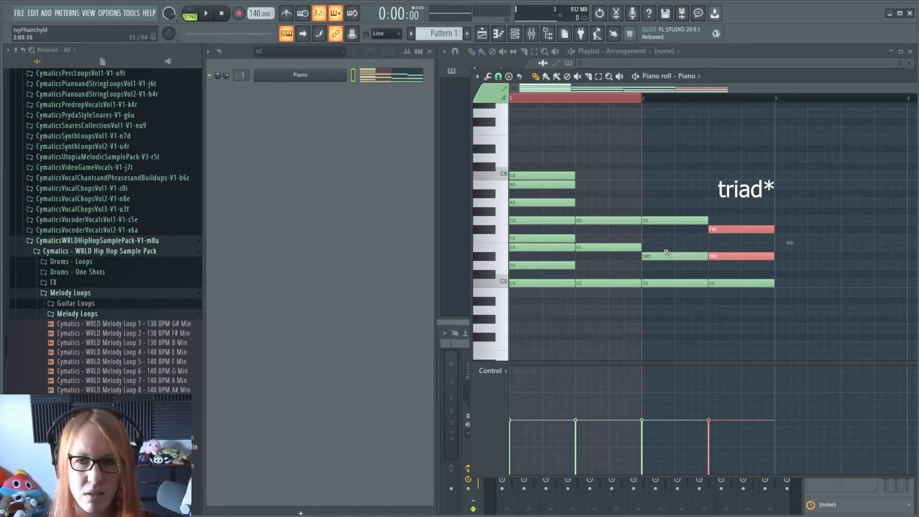
Step: Copy the C major chord to the start of bar 3 with its fifth raised to G#5, giving an augmented triad
drag(604, 240, 790, 244)
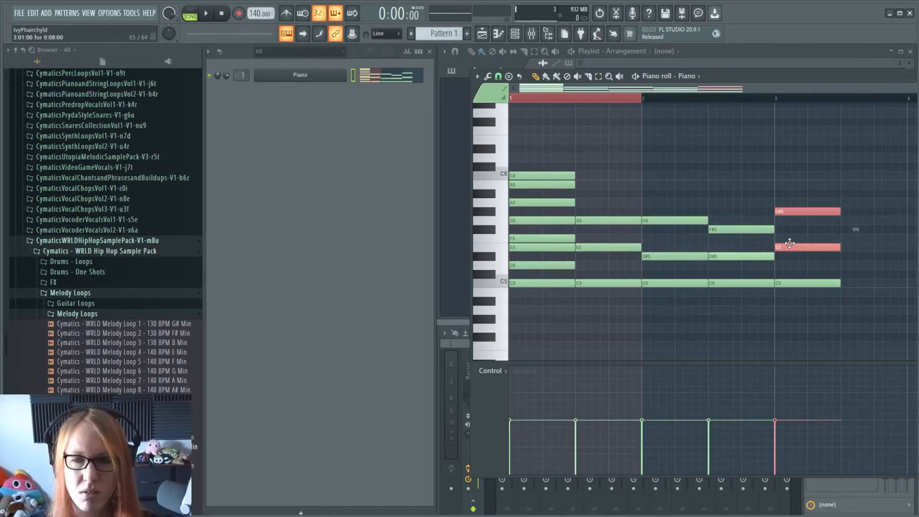
click(808, 158)
drag(808, 158, 843, 431)
scroll(851, 259, up, 5)
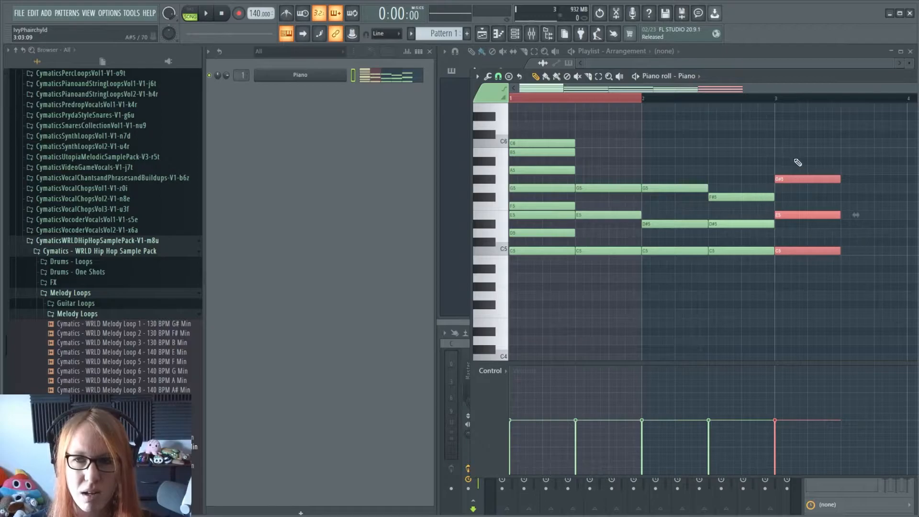
click(834, 290)
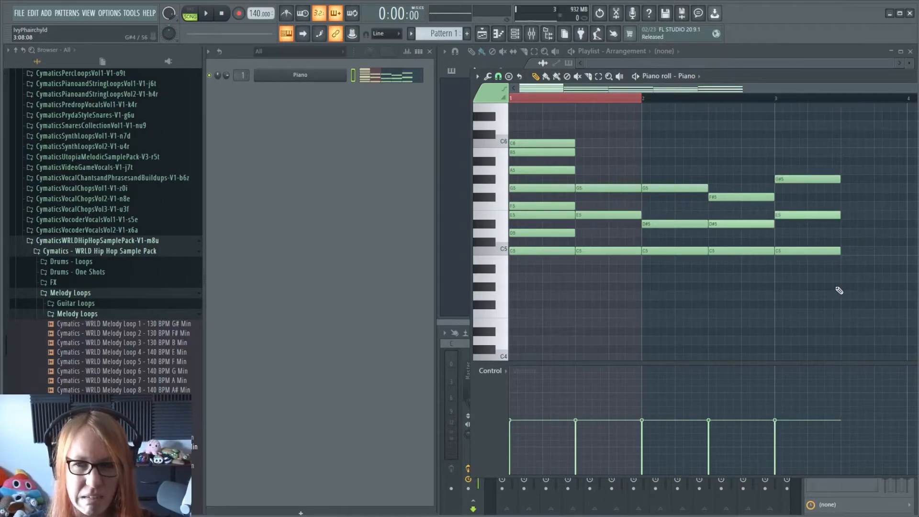
Step: Delete the augmented chord in bar 3 and the diminished chord in the second half of bar 2
click(542, 205)
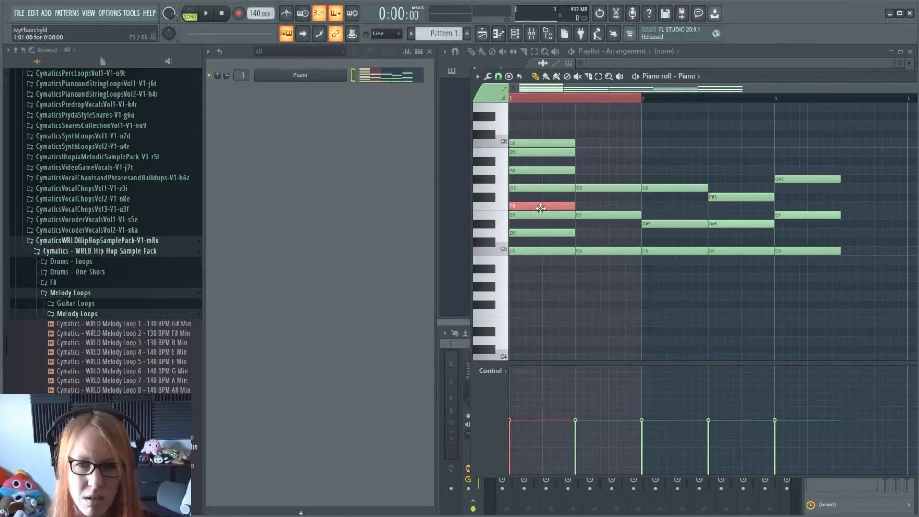
right_click(804, 251)
right_click(798, 214)
right_click(793, 179)
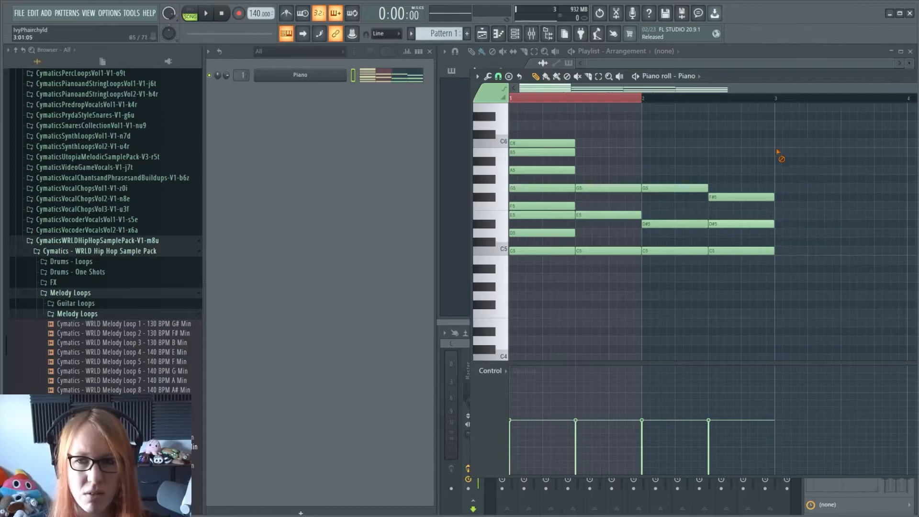
right_click(740, 197)
right_click(740, 224)
right_click(740, 250)
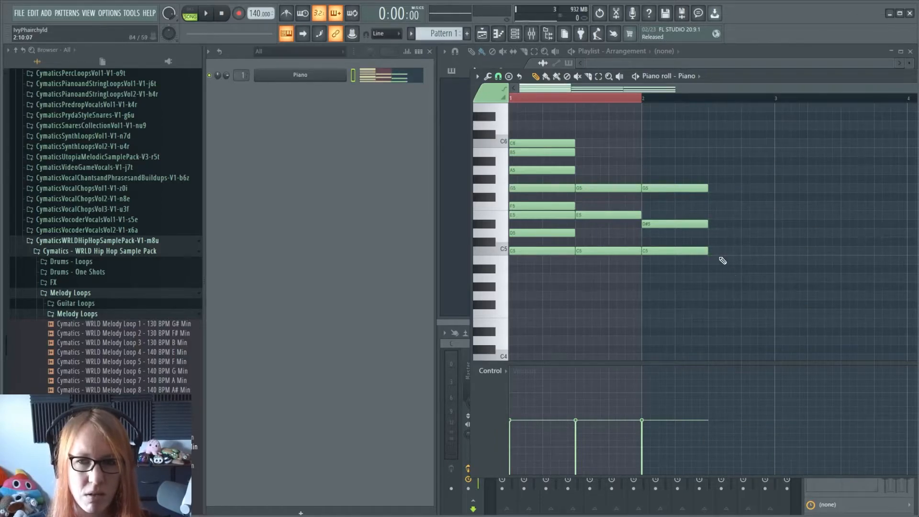
Step: Examine the B5, D6 and F6 notes that form the chord on the scale's seventh degree
click(516, 150)
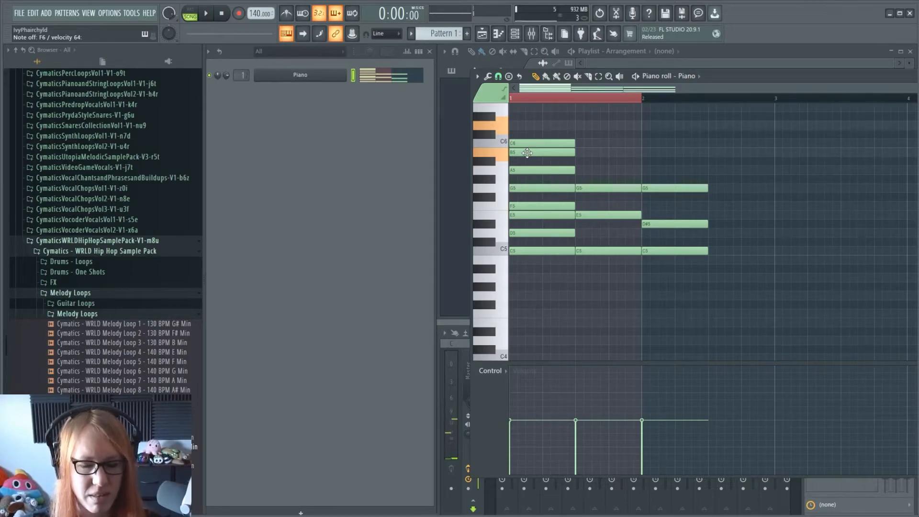
scroll(569, 259, up, 1)
scroll(569, 259, up, 1)
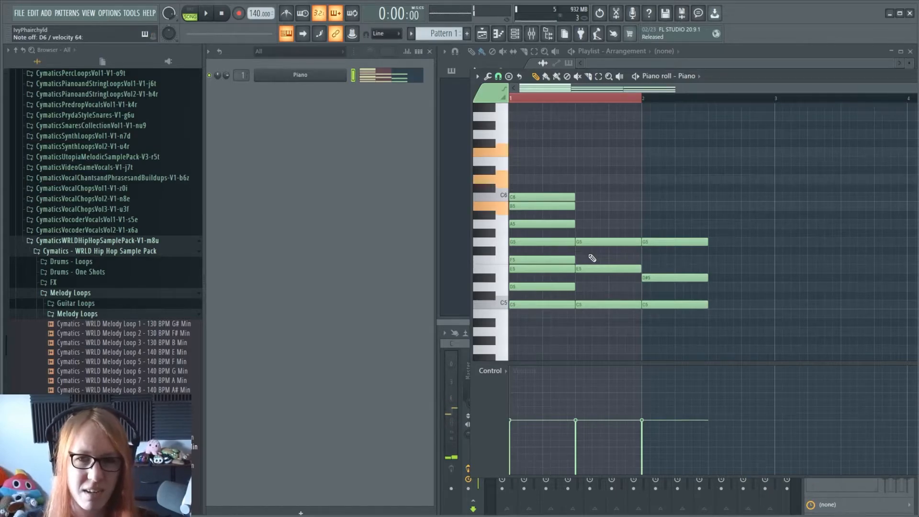
scroll(605, 192, down, 2)
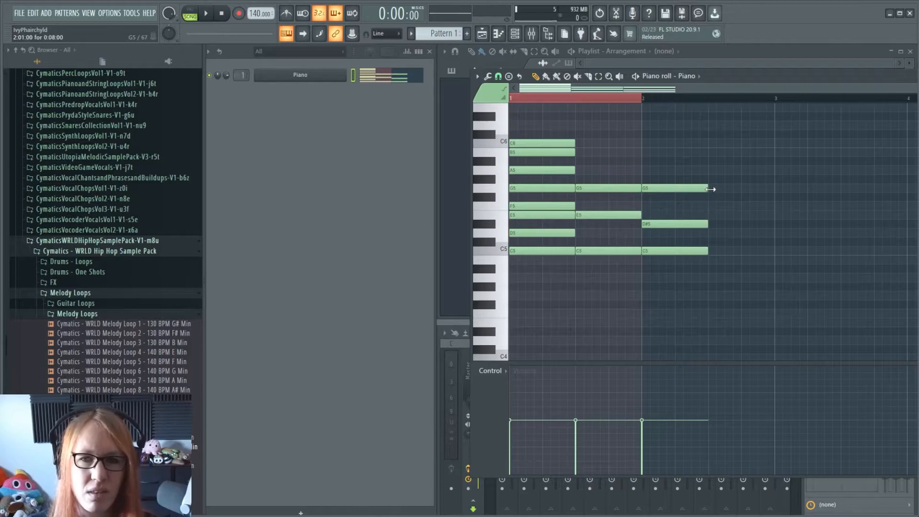
Step: Delete the C minor chord at the start of bar 2
scroll(723, 204, up, 1)
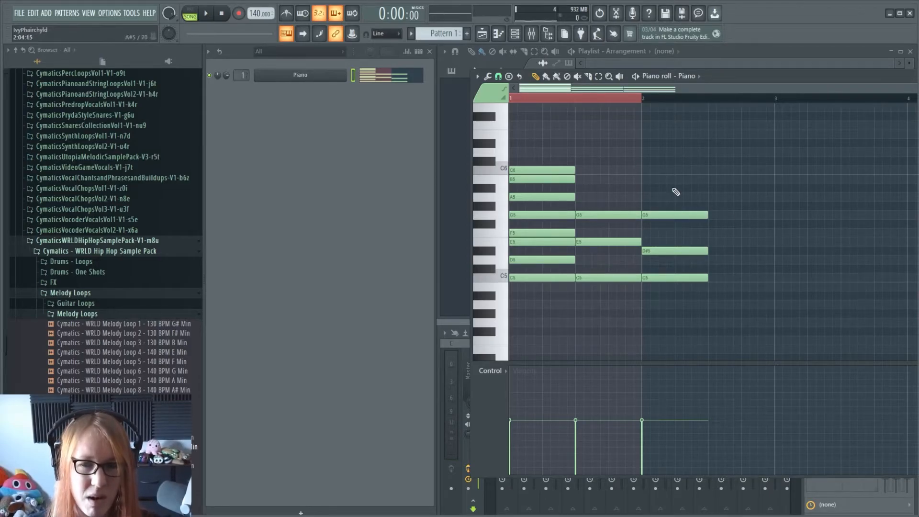
right_click(676, 215)
right_click(676, 250)
right_click(670, 278)
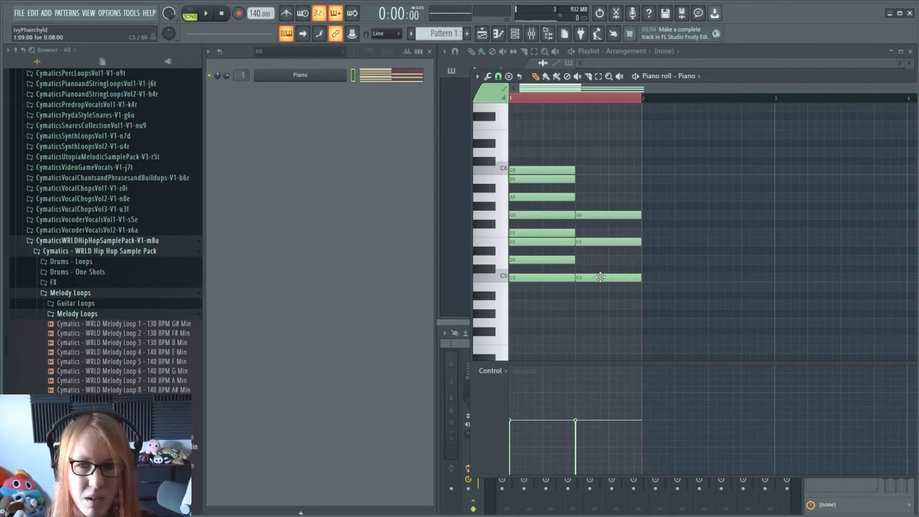
Step: Build a D major chord at the start of bar 2 from D5, F5 and A5, raising the third to F#5
click(644, 260)
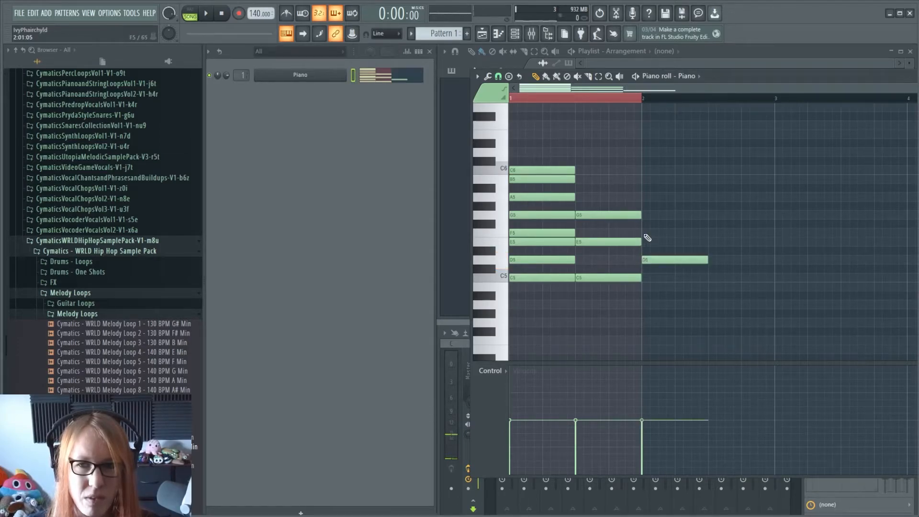
click(644, 233)
click(645, 197)
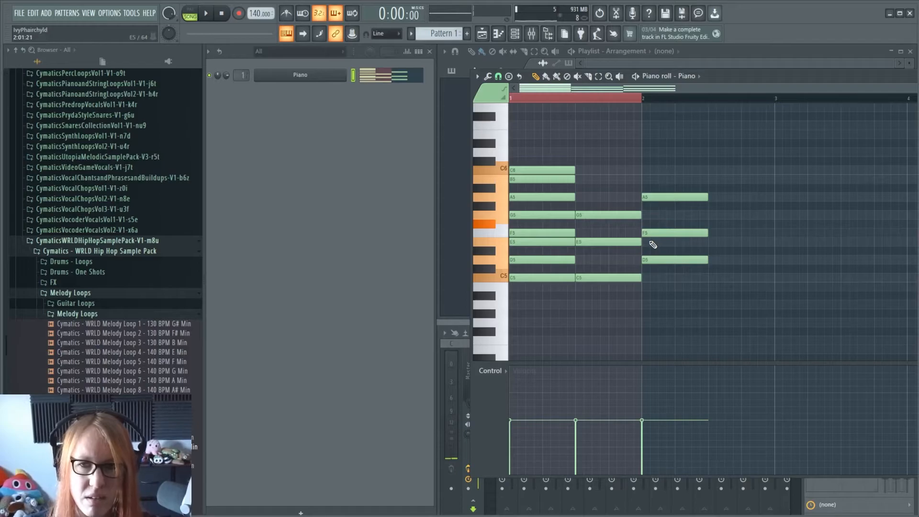
drag(652, 233, 650, 219)
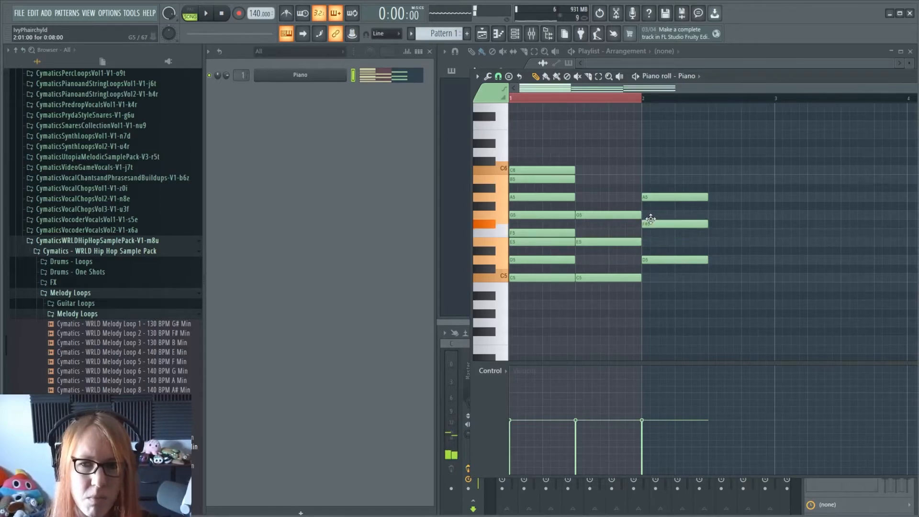
Step: Duplicate the D major chord into the second half of bar 2, lower its third to F5, and compare both chords
drag(676, 303, 675, 204)
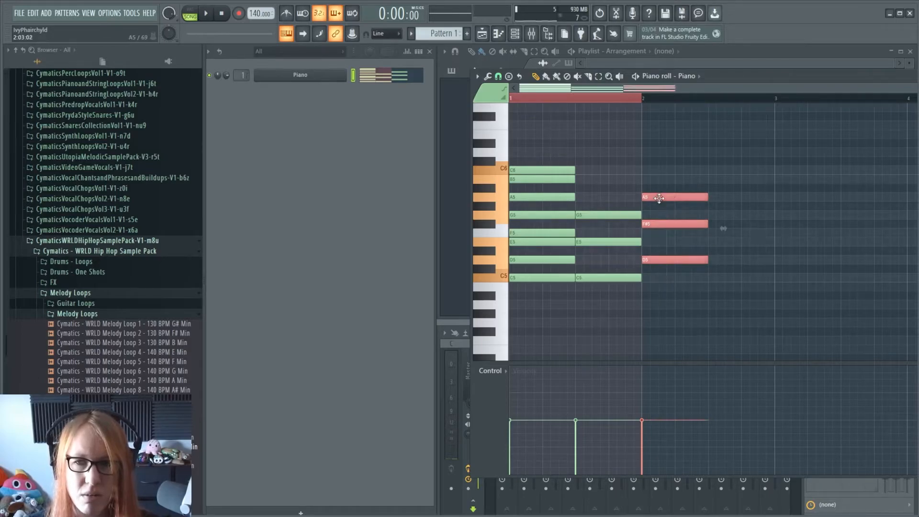
key(ctrl+b)
key(ctrl+d)
drag(746, 228, 746, 233)
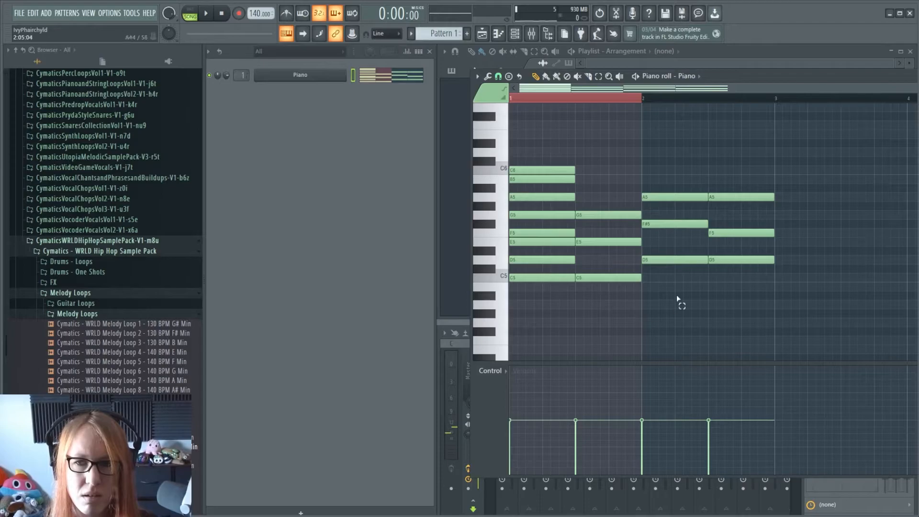
drag(680, 300, 671, 175)
drag(742, 134, 761, 361)
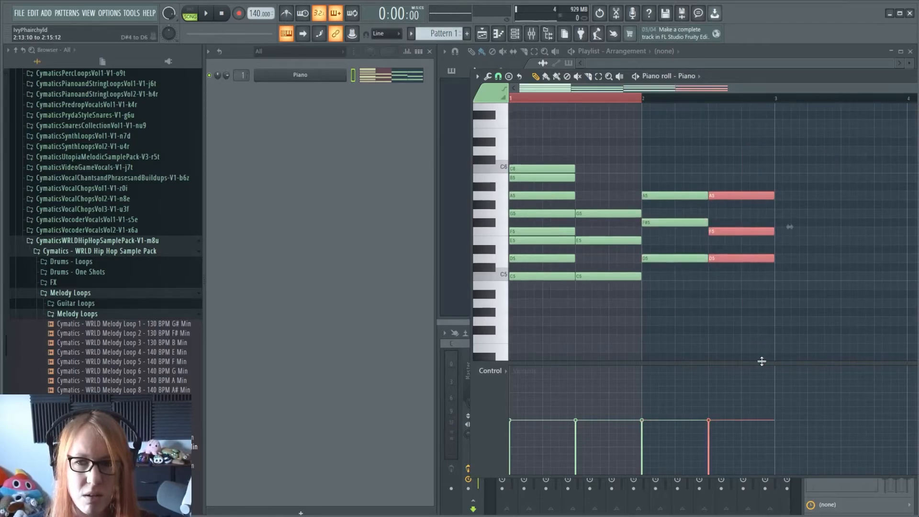
Step: Delete the D major and D minor chords from bar 2
right_click(671, 258)
right_click(667, 222)
right_click(676, 196)
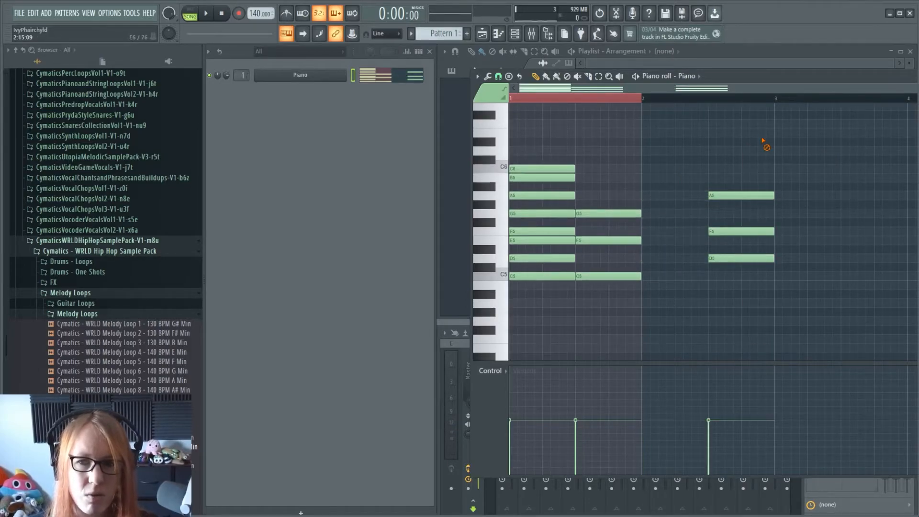
right_click(757, 195)
right_click(752, 231)
right_click(749, 258)
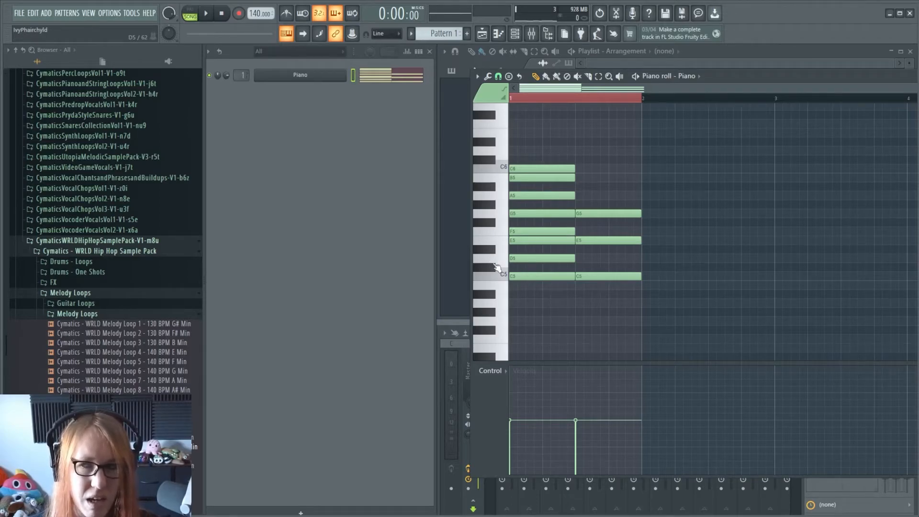
Step: Add a D minor chord of D5, F5 and A5 at the start of bar 2
click(643, 259)
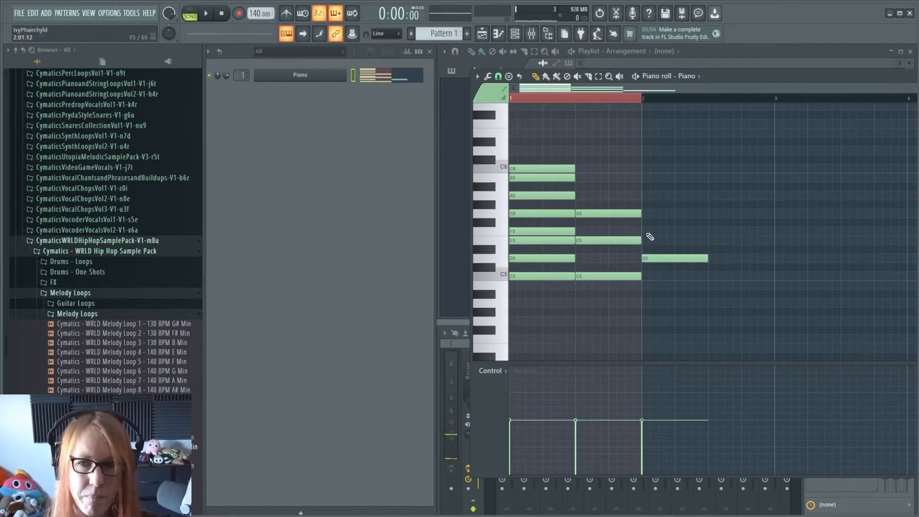
click(643, 231)
click(643, 196)
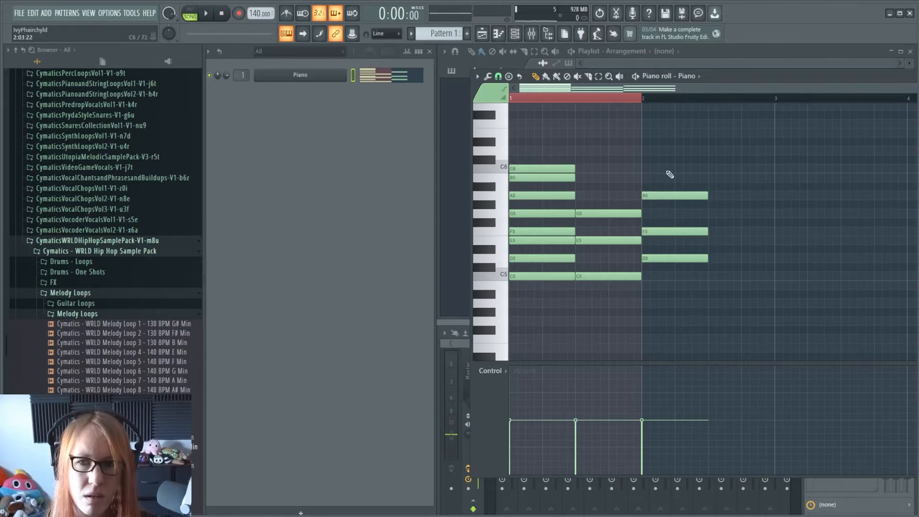
Step: Shorten the C major and D minor chords to a quarter bar and place D minor directly after C major
drag(623, 182, 621, 287)
drag(638, 239, 608, 252)
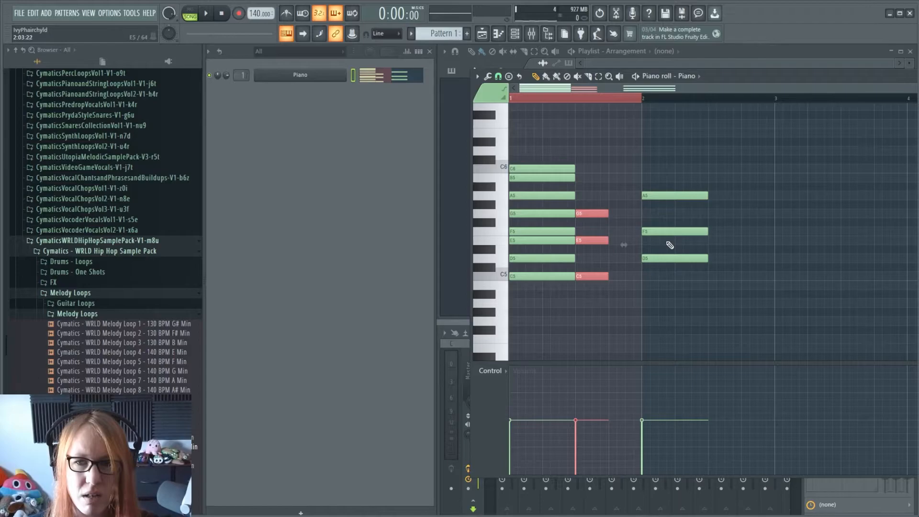
drag(678, 139, 642, 231)
Step: Duplicate the chords upward along the scale to form consecutive quarter-bar E minor, F major and G major chords in bar 2
ctrl+click(629, 286)
drag(628, 285, 653, 170)
key(ctrl+b)
key(ctrl+d)
drag(588, 297, 592, 193)
drag(582, 277, 714, 211)
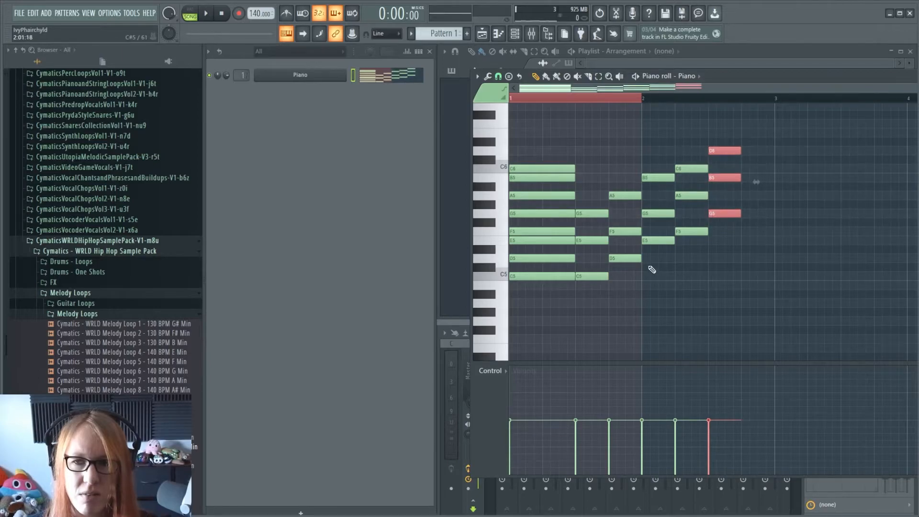
Step: Complete the chord series with copies forming A5, C6, E6 at the end of bar 2 and B5, D6, F6 in bar 3
drag(650, 261, 652, 156)
drag(649, 241, 788, 183)
scroll(807, 200, up, 2)
click(788, 175)
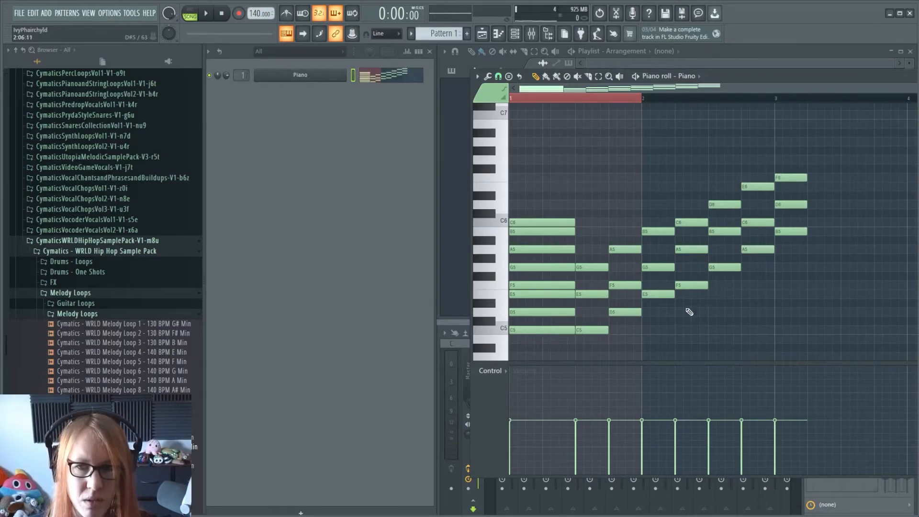
Step: Highlight the C, F and G major chords, the A minor chord and the B diminished chord to compare their types
drag(586, 359, 587, 256)
mouse_move(620, 165)
mouse_down()
mouse_move(641, 242)
mouse_move(655, 376)
mouse_move(717, 167)
mouse_up()
scroll(670, 303, up, 2)
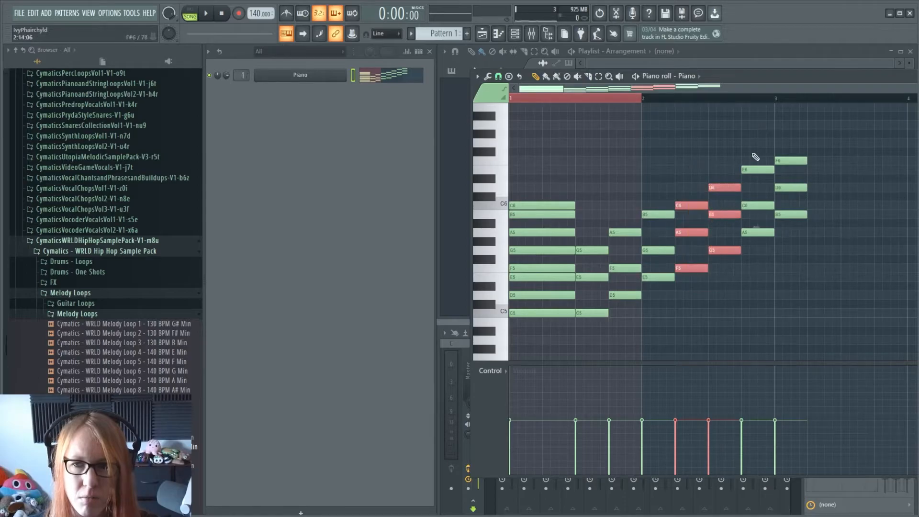
drag(754, 139, 756, 296)
drag(789, 237, 799, 117)
right_click(844, 187)
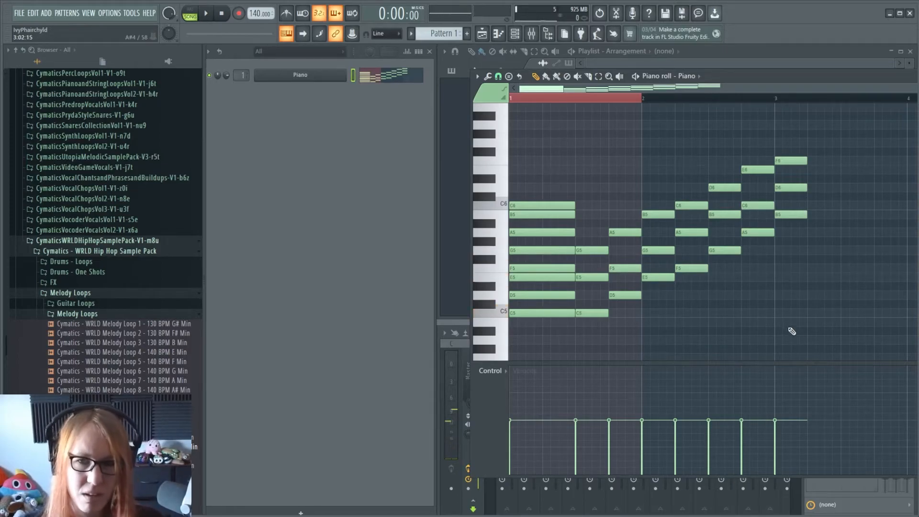
scroll(764, 316, down, 3)
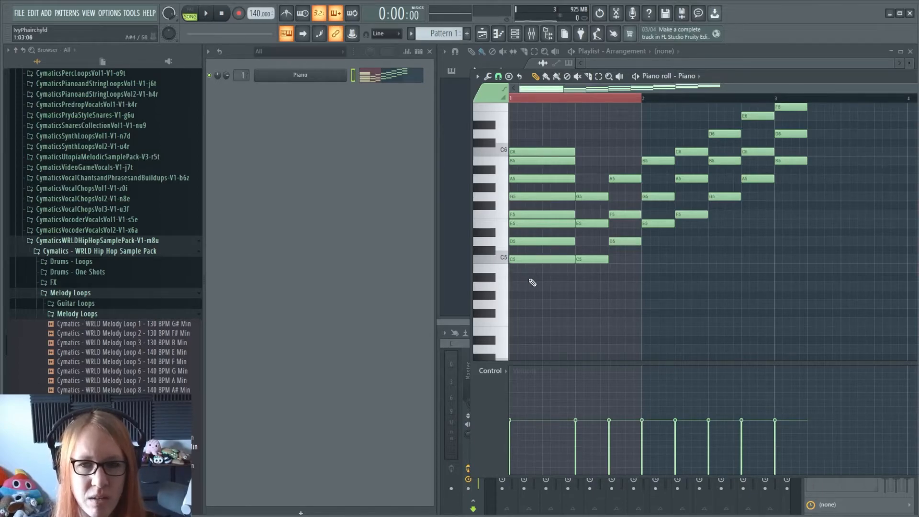
scroll(549, 296, up, 2)
scroll(549, 296, up, 3)
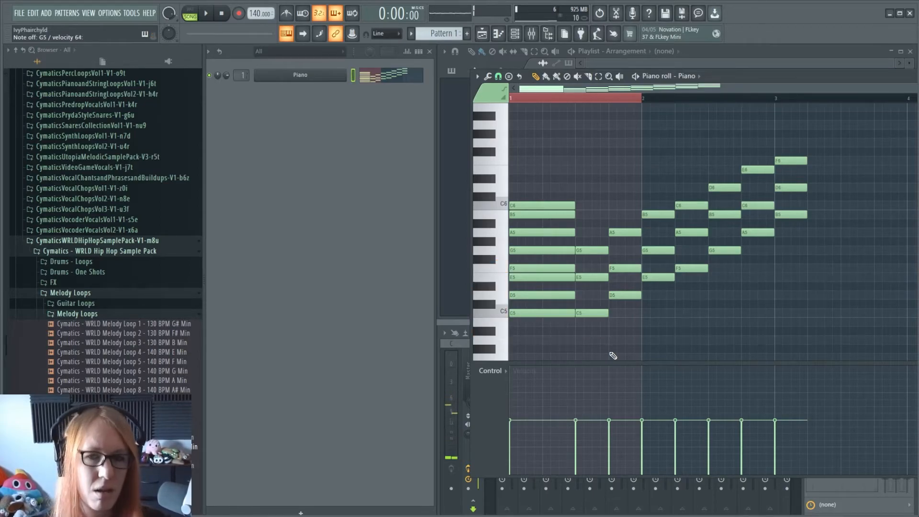
Step: Highlight the D minor, E minor and A minor chords in the series together with the C major chord
drag(615, 332, 623, 210)
drag(659, 157, 657, 335)
drag(754, 137, 761, 253)
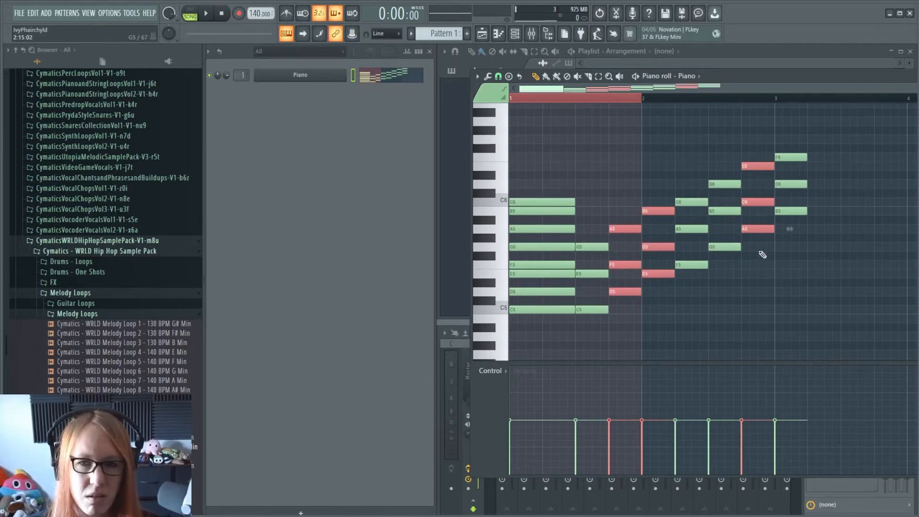
drag(601, 218, 634, 299)
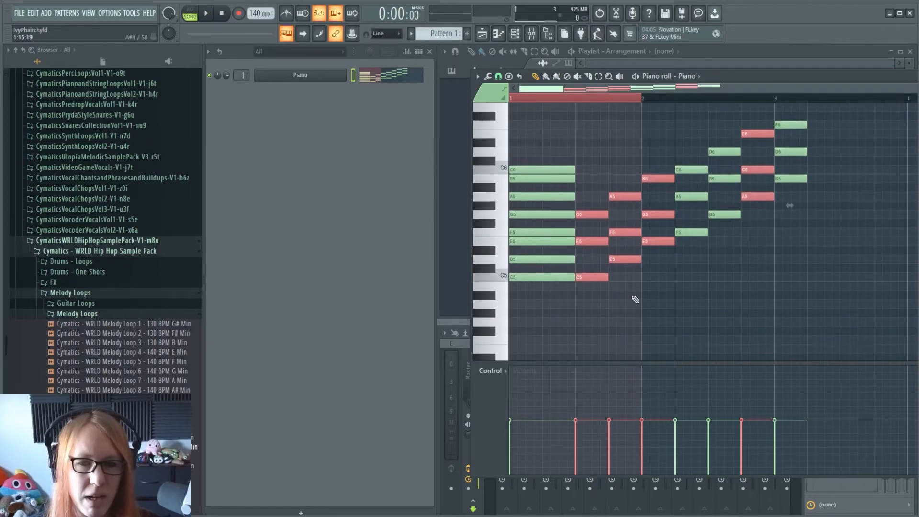
Step: Transpose all the scale and chord notes up two semitones so that the scale starts on D5
click(641, 300)
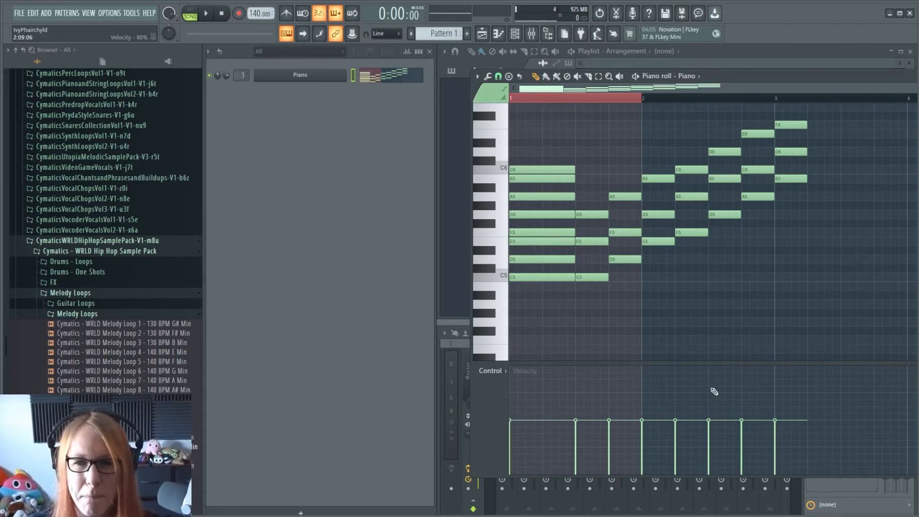
scroll(764, 313, up, 2)
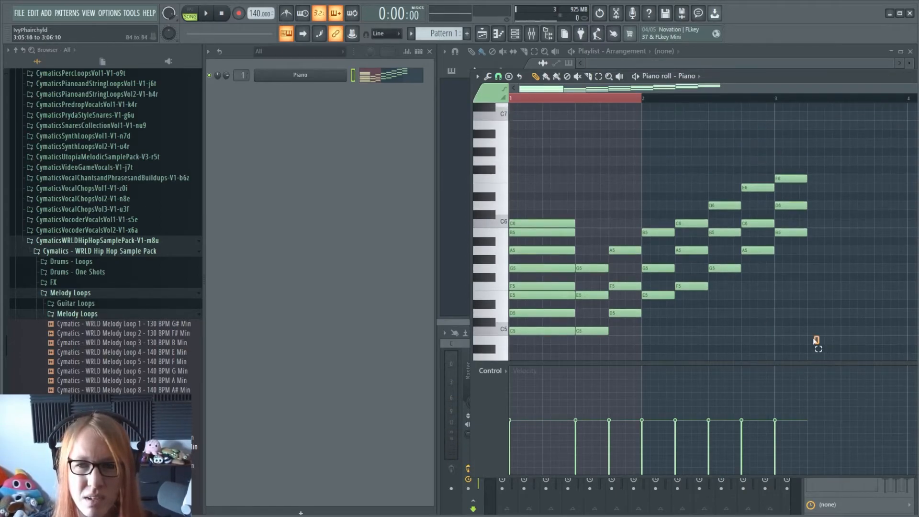
drag(819, 344, 523, 165)
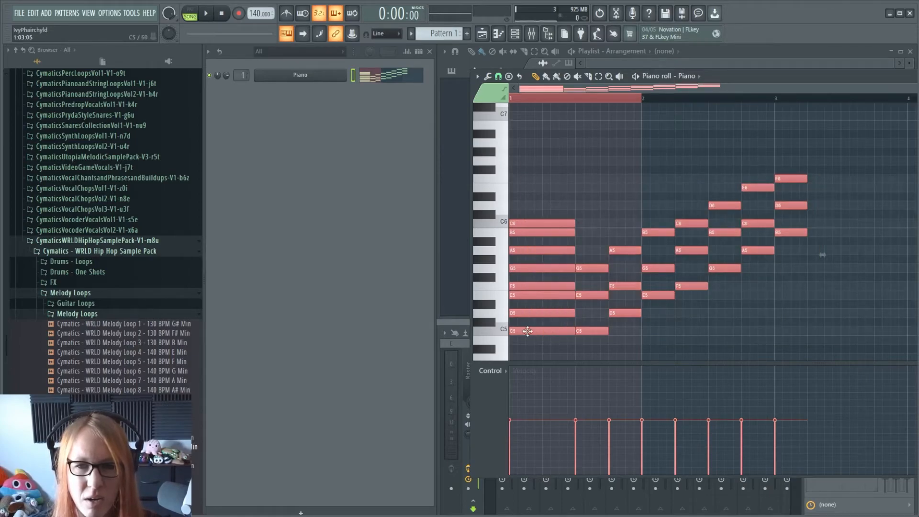
drag(520, 331, 514, 320)
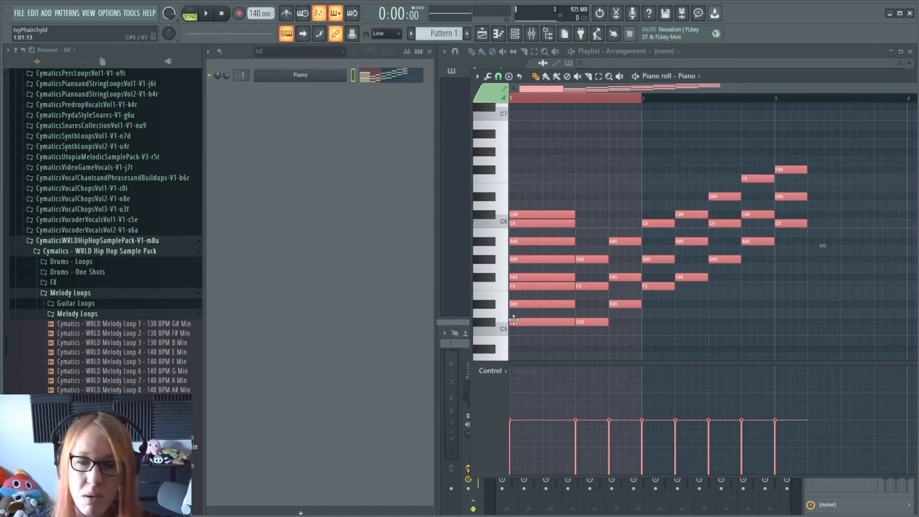
drag(513, 320, 514, 311)
Step: Highlight the D major chord and then the whole set of transposed notes to examine the D major scale
drag(592, 345, 583, 230)
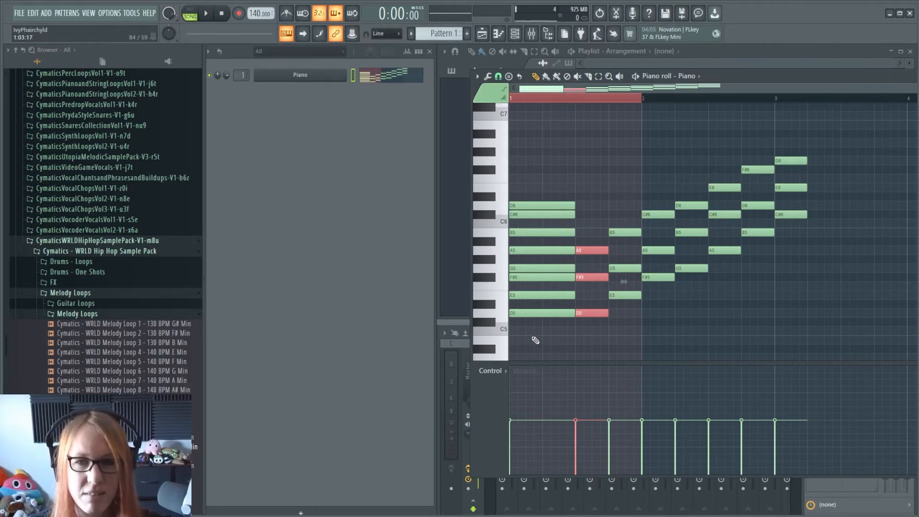
drag(532, 343, 798, 149)
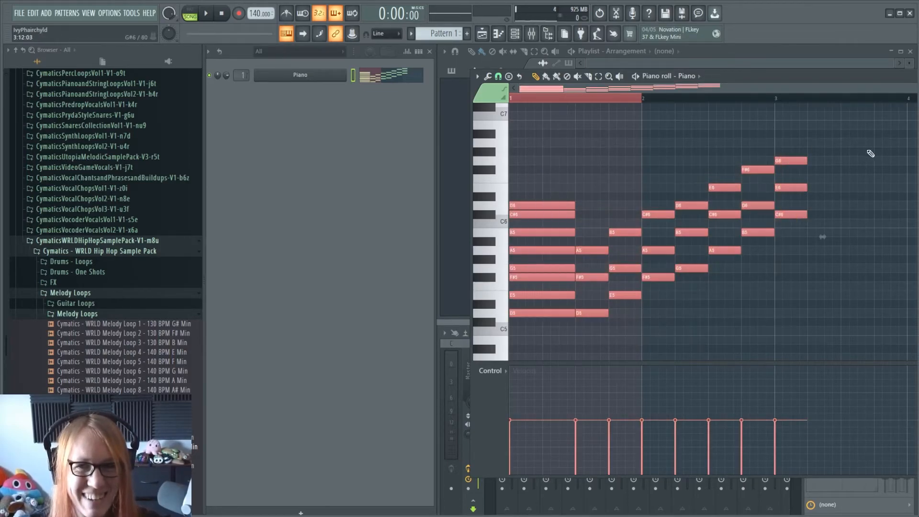
click(866, 152)
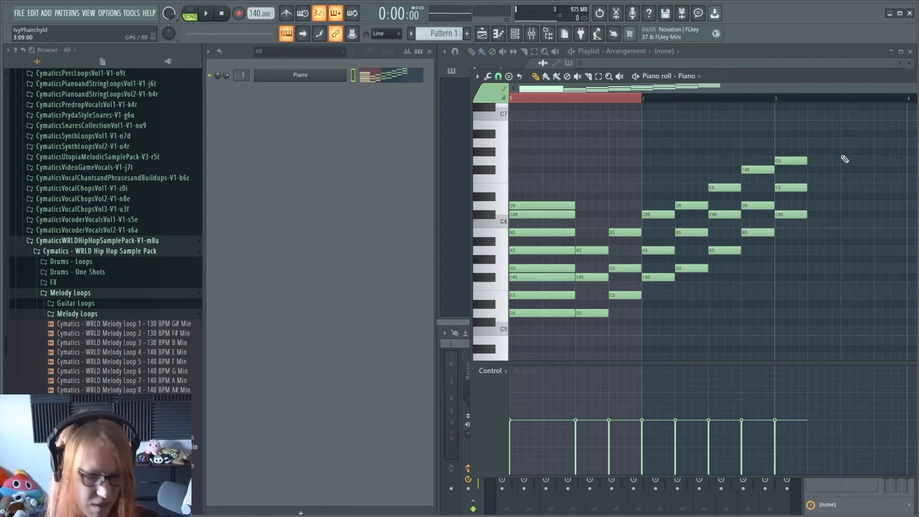
Step: Transpose all the notes down two semitones to return them to C major
key(ctrl+a)
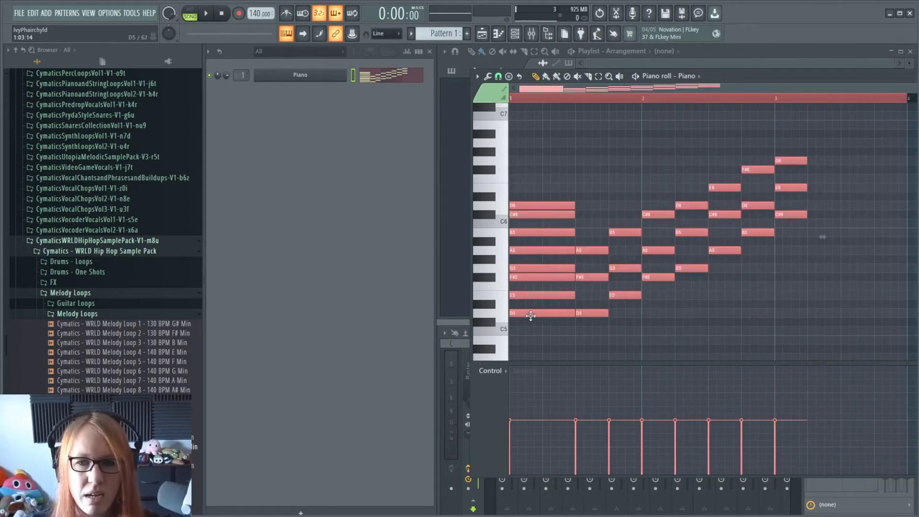
key(Down)
key(Down)
click(627, 174)
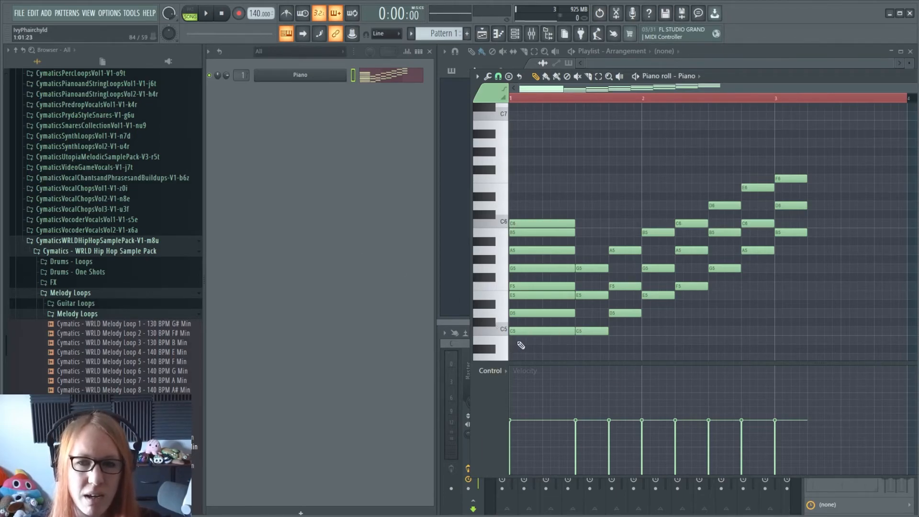
Step: Transpose all the notes up one semitone to C# major and add a 3x Osc channel
key(ctrl+a)
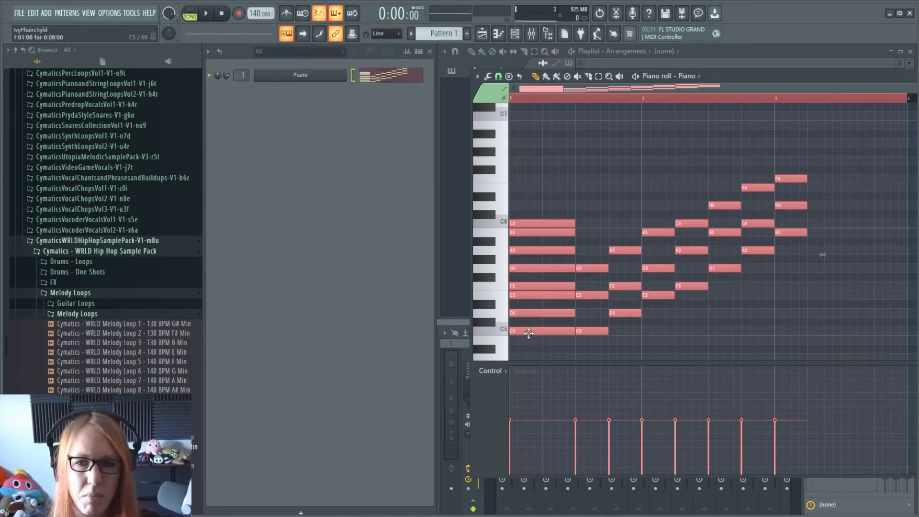
drag(531, 335, 521, 321)
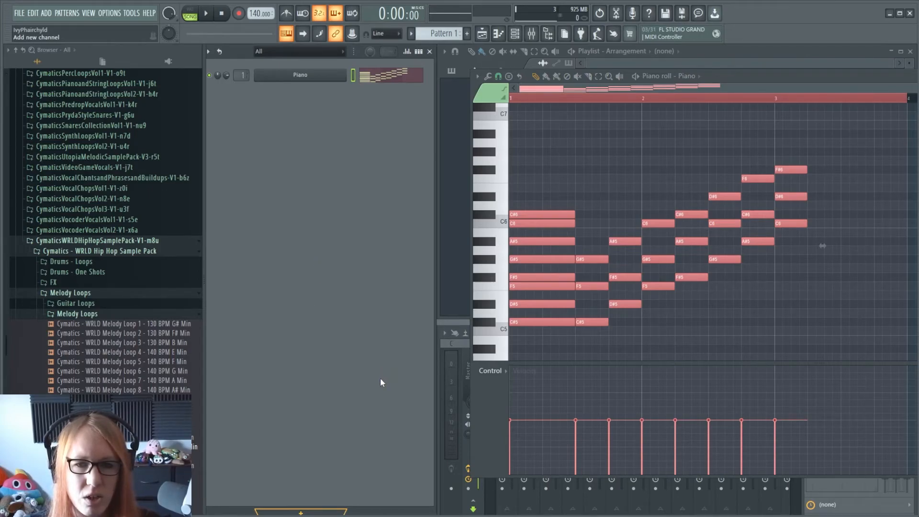
click(409, 390)
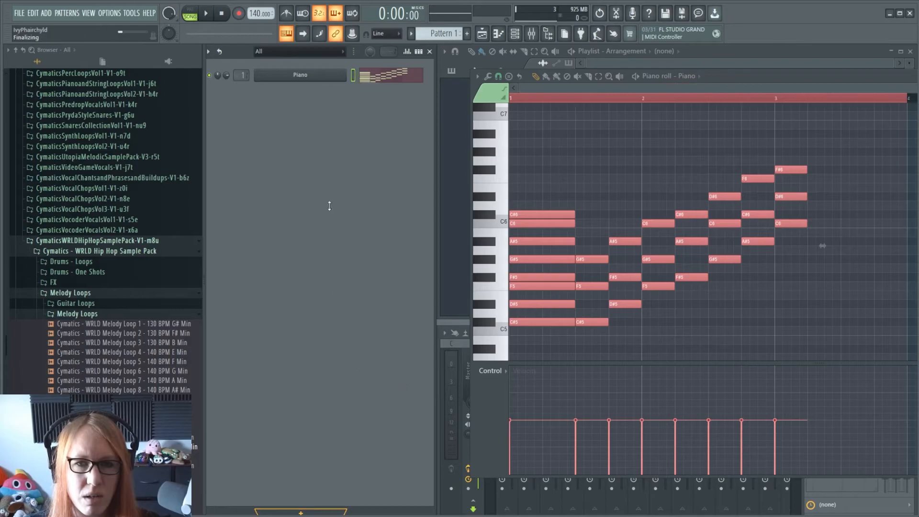
click(551, 160)
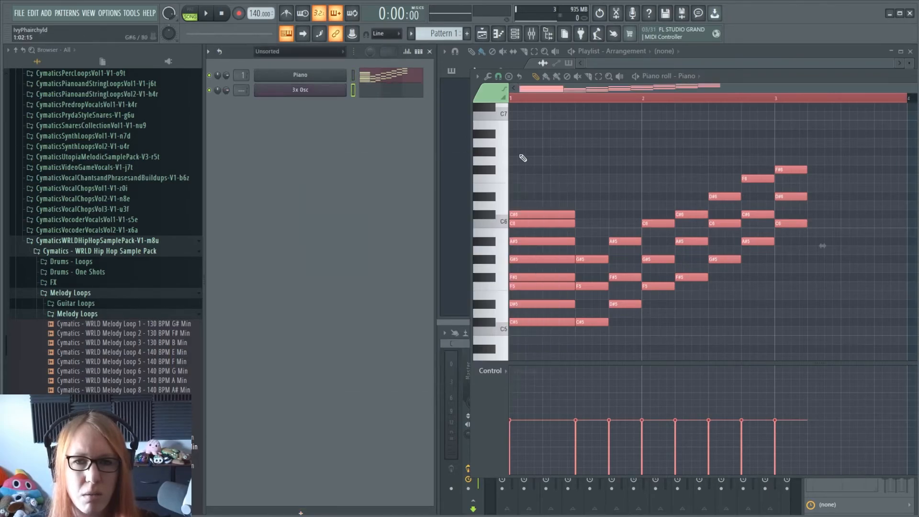
Step: Copy the eight long scale notes into the 3x Osc channel and stretch them to 6 bars 11 steps
drag(538, 158, 531, 364)
key(ctrl+c)
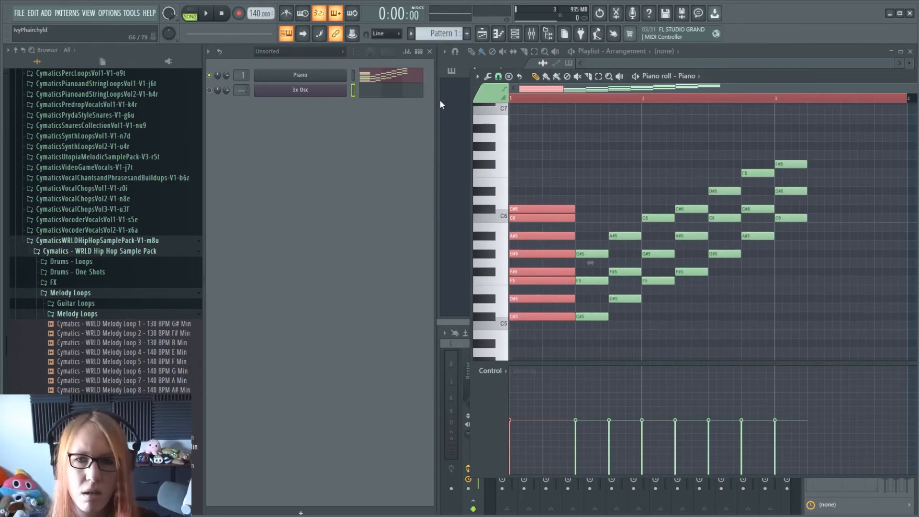
click(386, 93)
key(ctrl+v)
scroll(538, 254, down, 1)
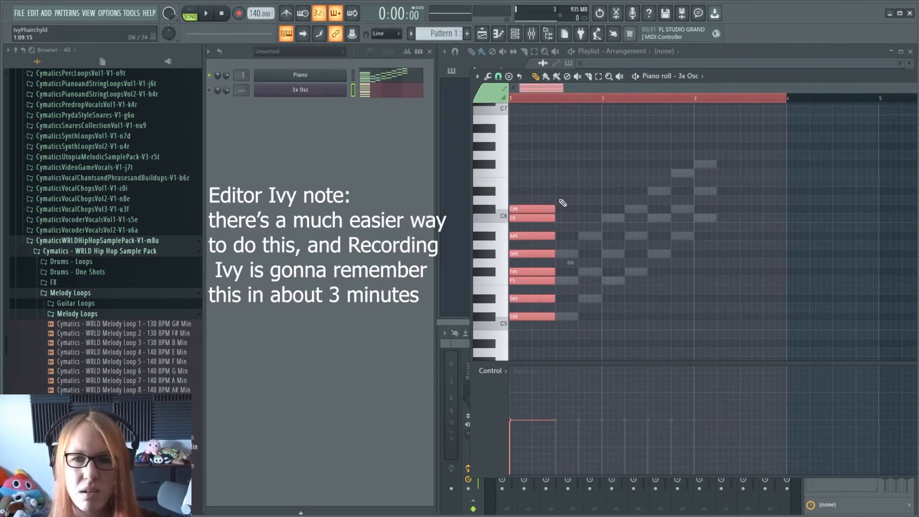
drag(554, 209, 918, 236)
scroll(614, 205, down, 2)
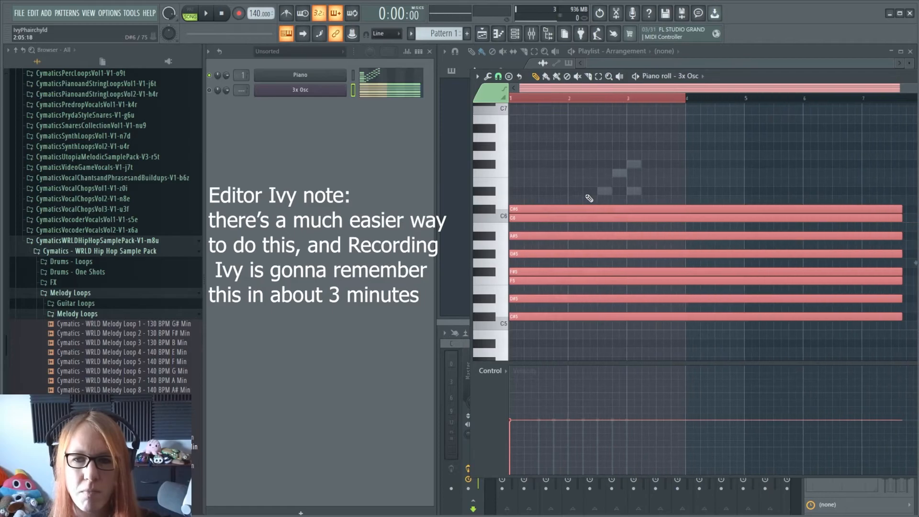
Step: Duplicate the stretched scale notes into the octaves above and below, and move them down one semitone to C major
drag(536, 314, 531, 203)
key(ctrl+a)
drag(527, 316, 528, 326)
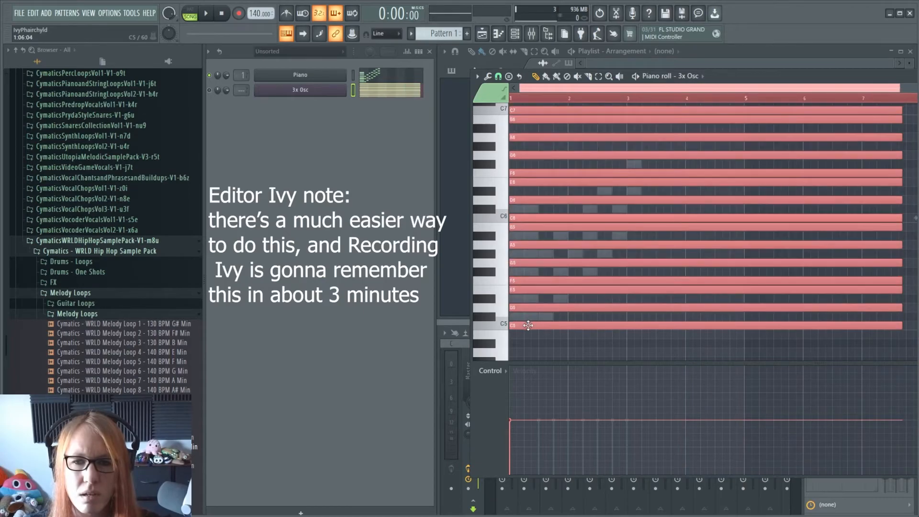
drag(531, 110, 525, 328)
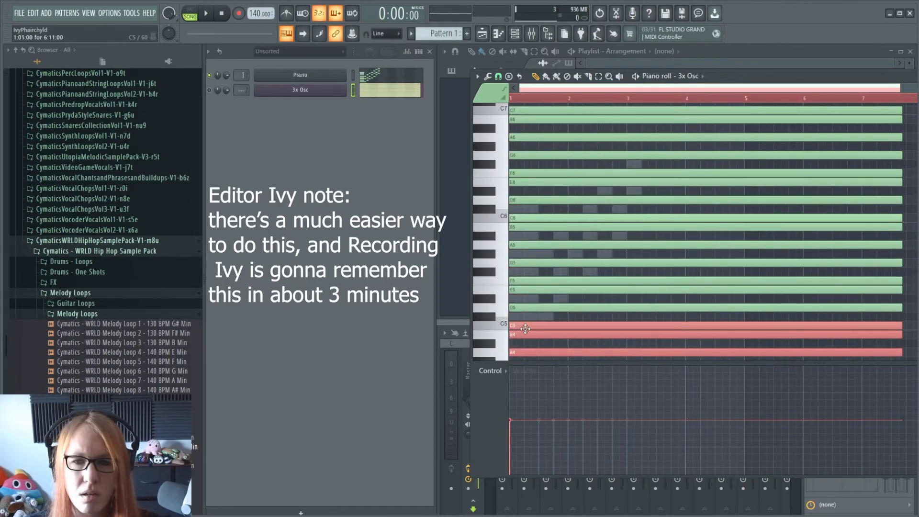
Step: Transpose all the notes of the Piano channel down one semitone to C major
click(368, 79)
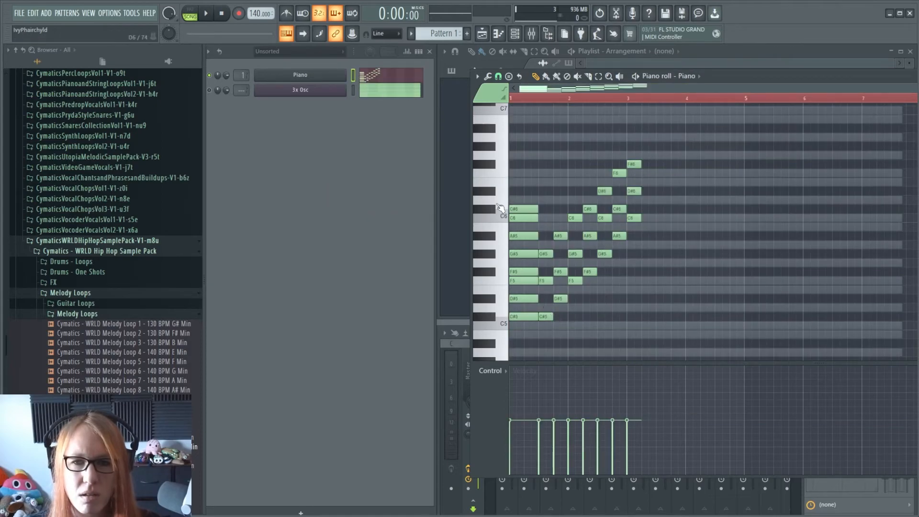
key(ctrl+a)
drag(518, 212, 518, 220)
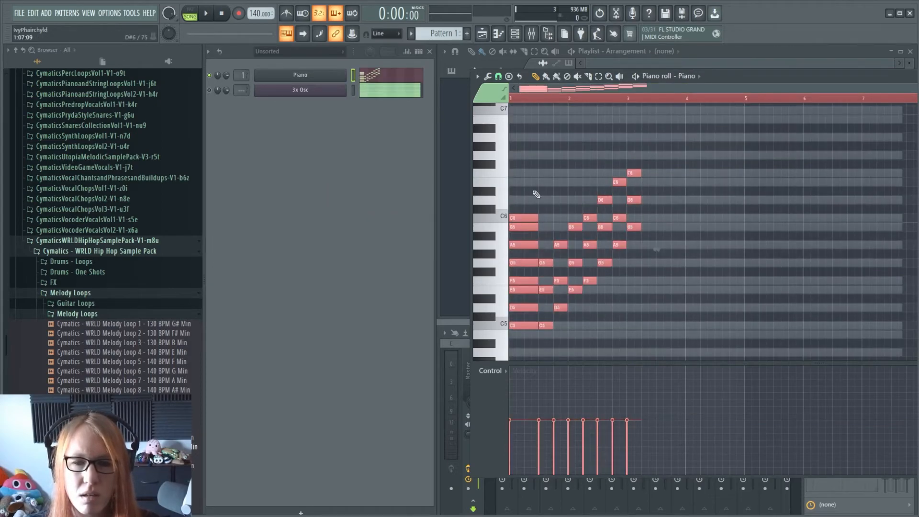
click(668, 301)
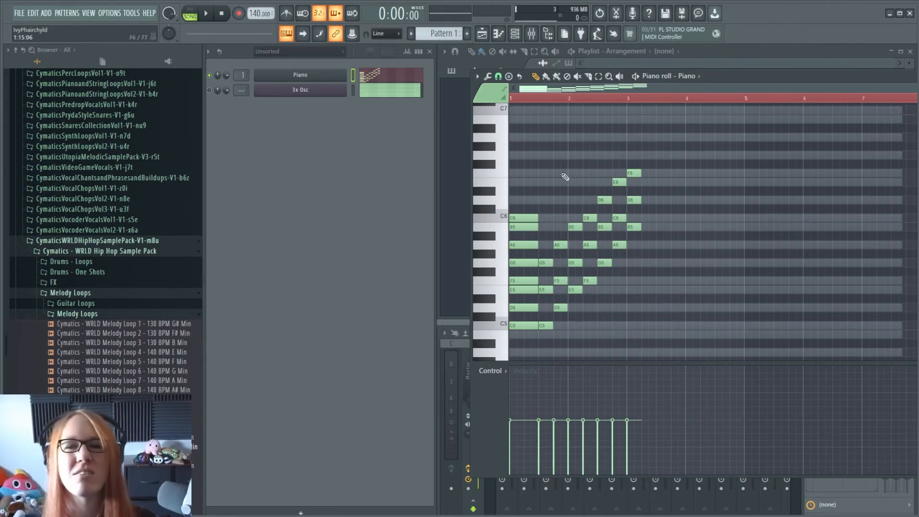
Step: Compare the Piano channel's chord series with the C major guide notes of the 3x Osc channel
drag(528, 125, 699, 353)
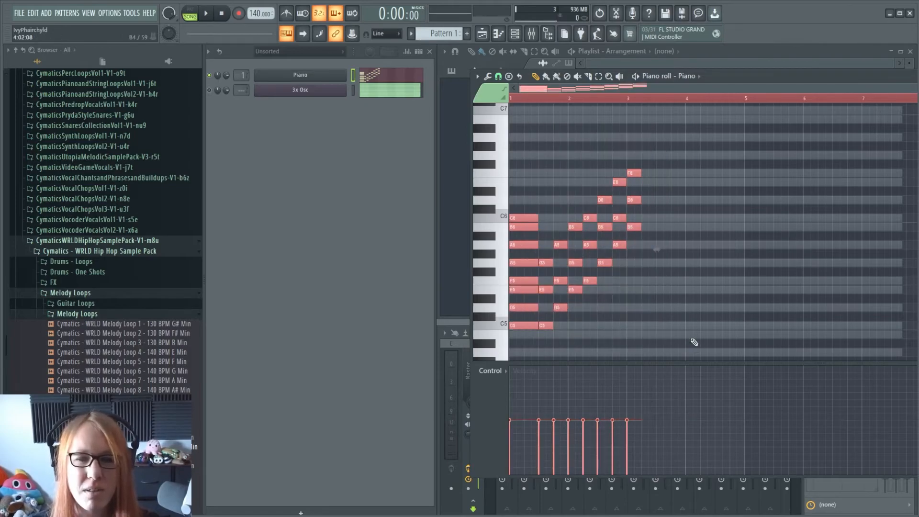
ctrl+click(719, 223)
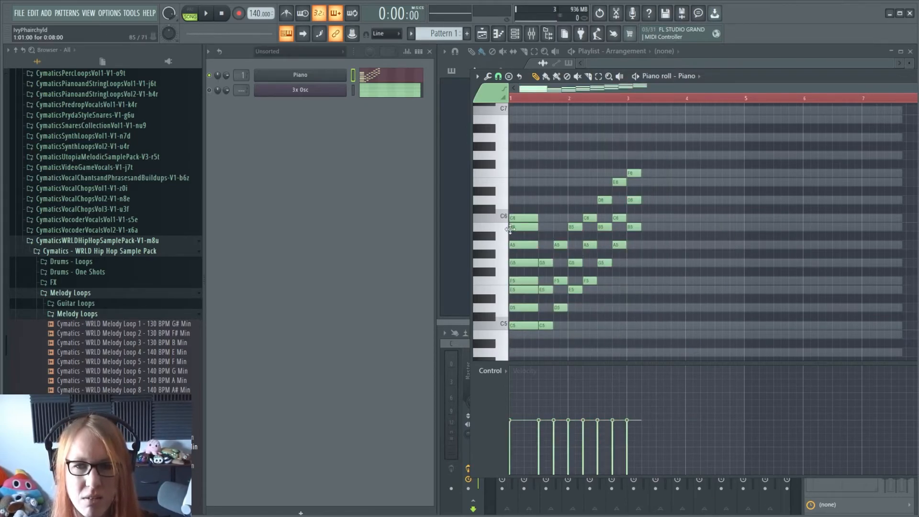
click(398, 89)
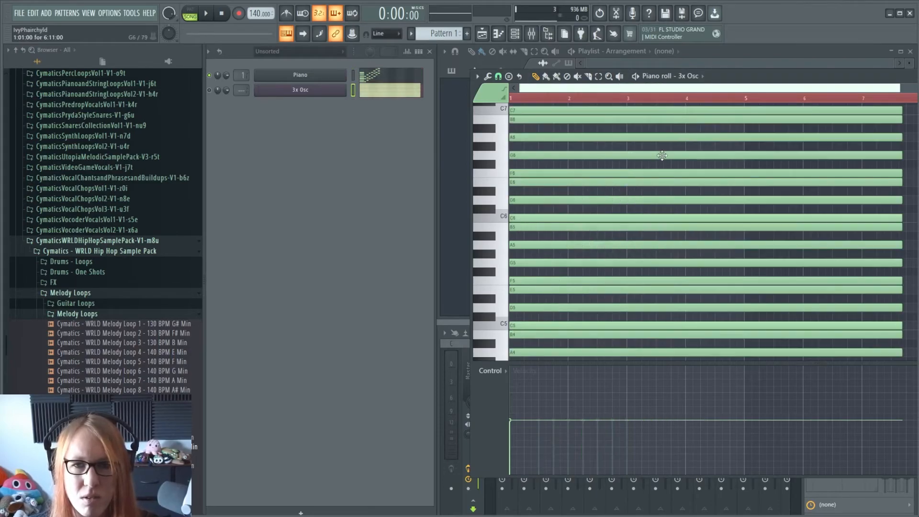
click(404, 79)
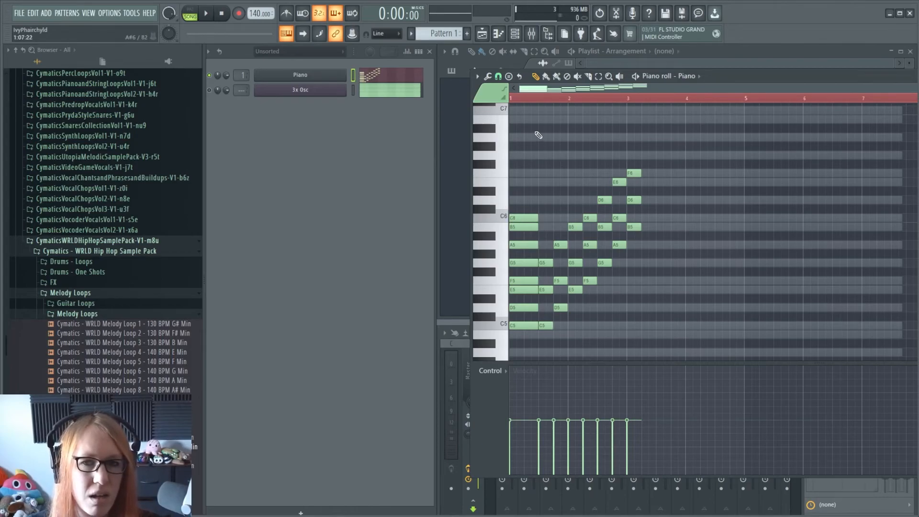
drag(529, 135, 720, 356)
ctrl+click(694, 324)
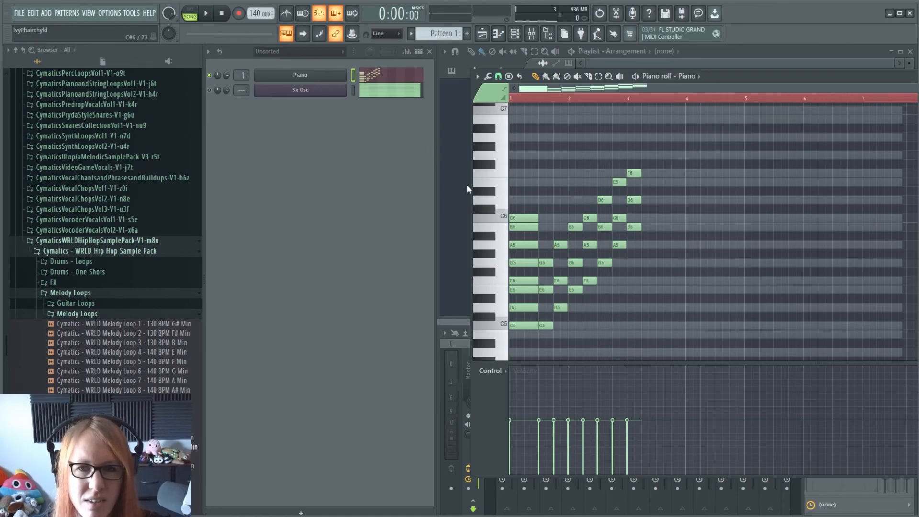
Step: Widen the piano roll and delete all the guide notes from the 3x Osc channel
drag(470, 187, 438, 187)
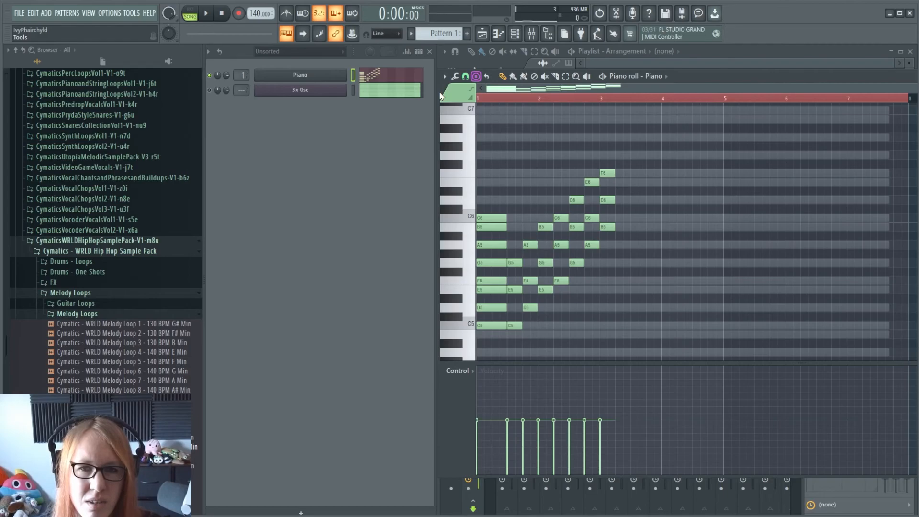
click(403, 87)
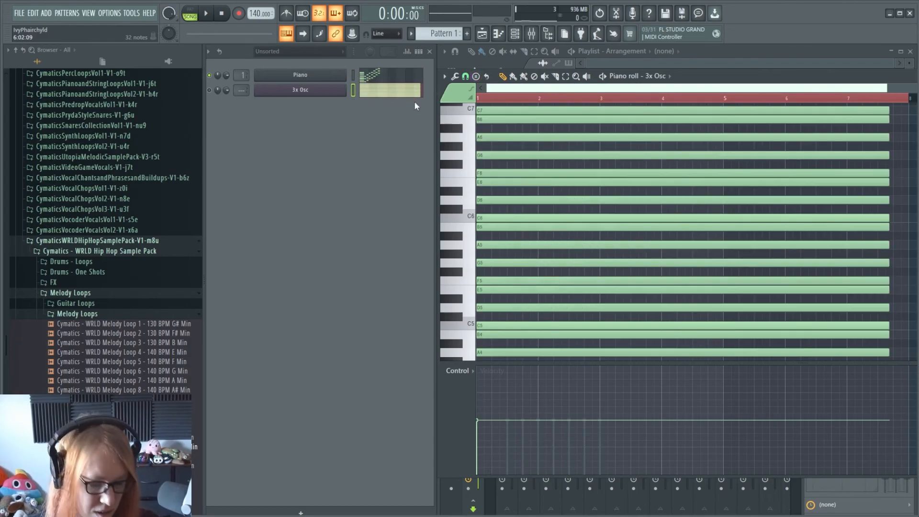
key(Delete)
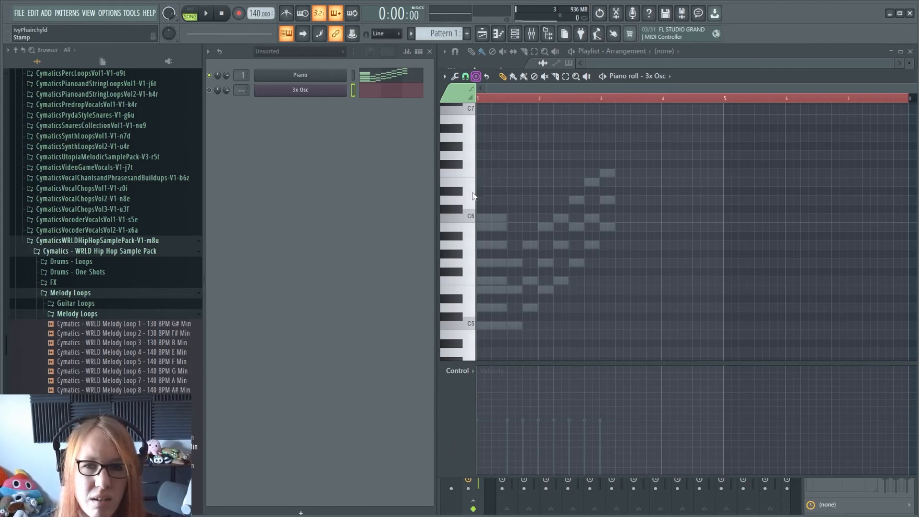
Step: Stamp a C major scale from C5 as long guide notes in the 3x Osc channel, and clear it again
drag(483, 220, 458, 325)
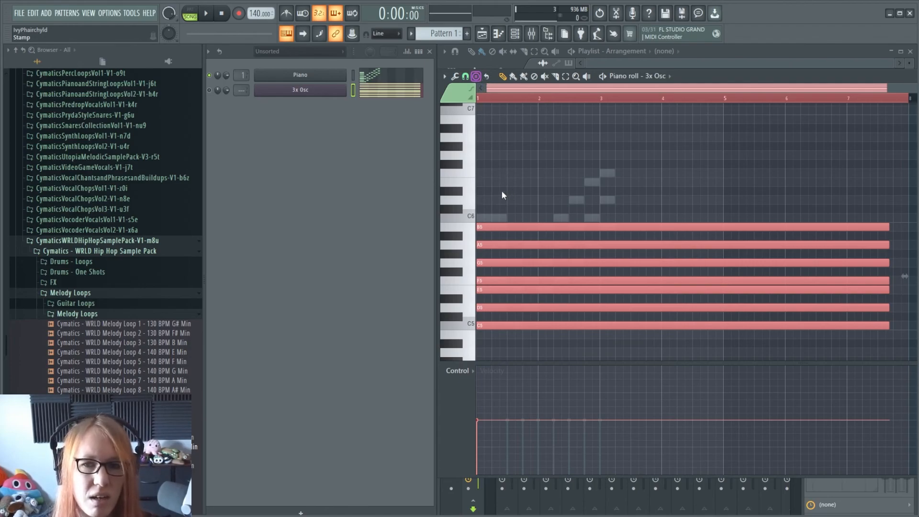
click(645, 192)
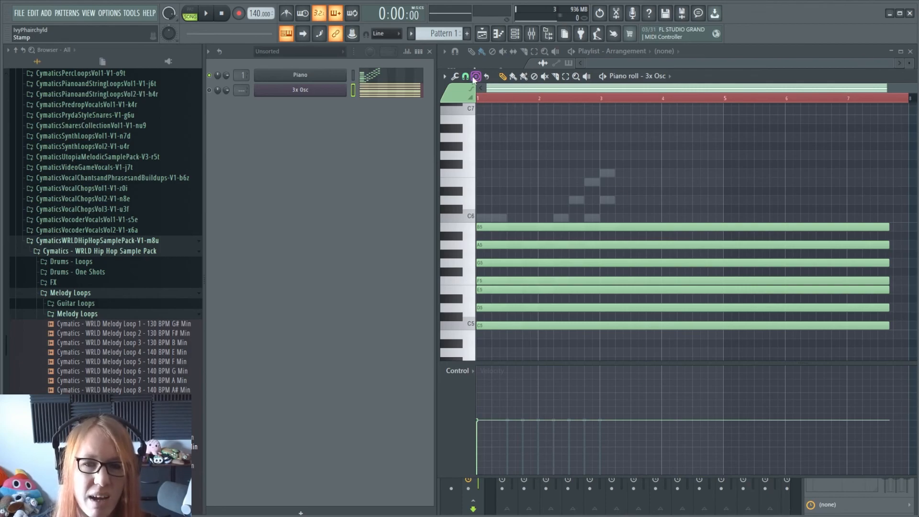
click(476, 77)
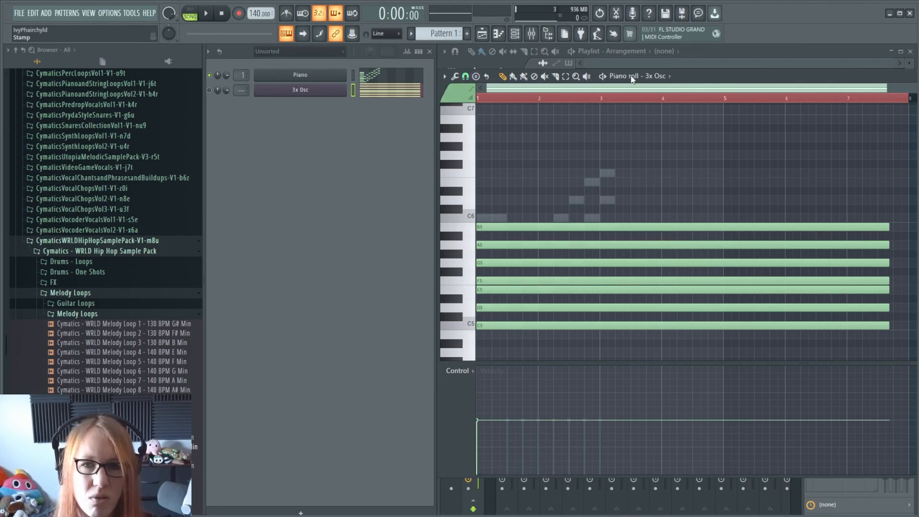
right_click(657, 194)
scroll(597, 235, up, 1)
Step: Delete all the scale and chord notes from the Piano channel
click(382, 78)
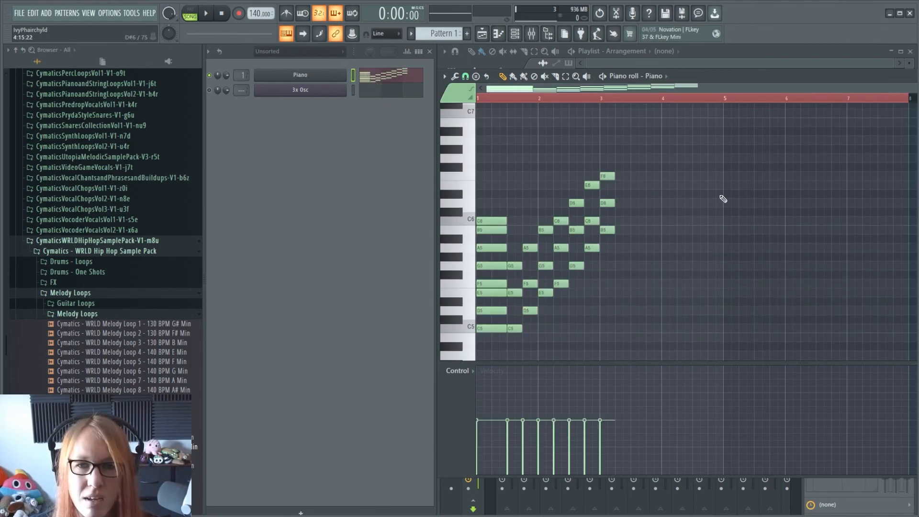
key(ctrl+a)
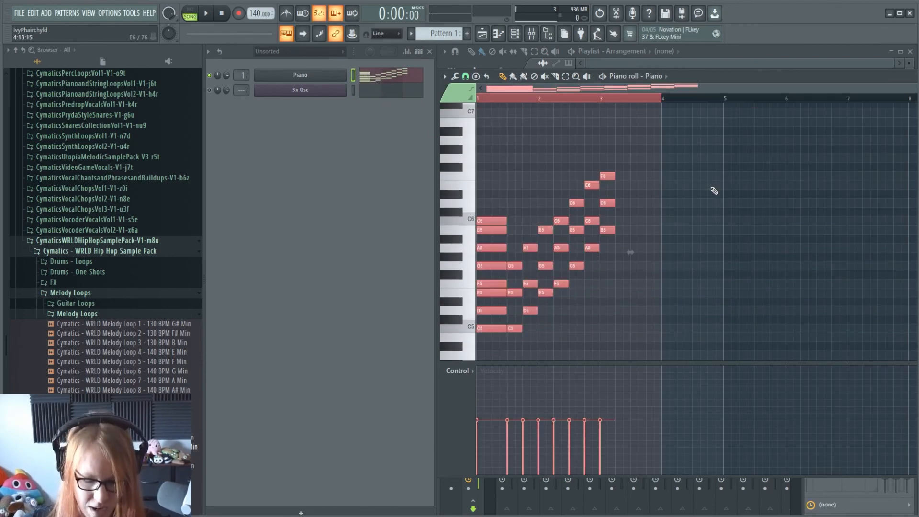
key(Delete)
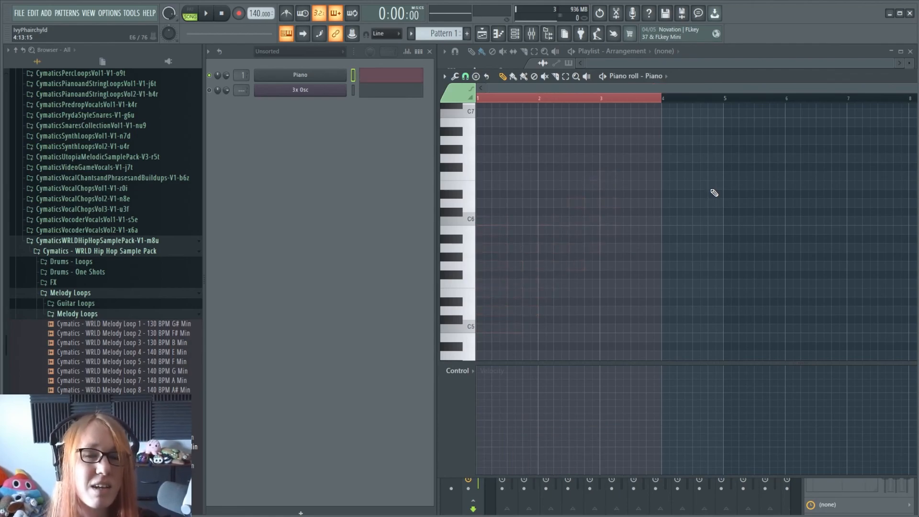